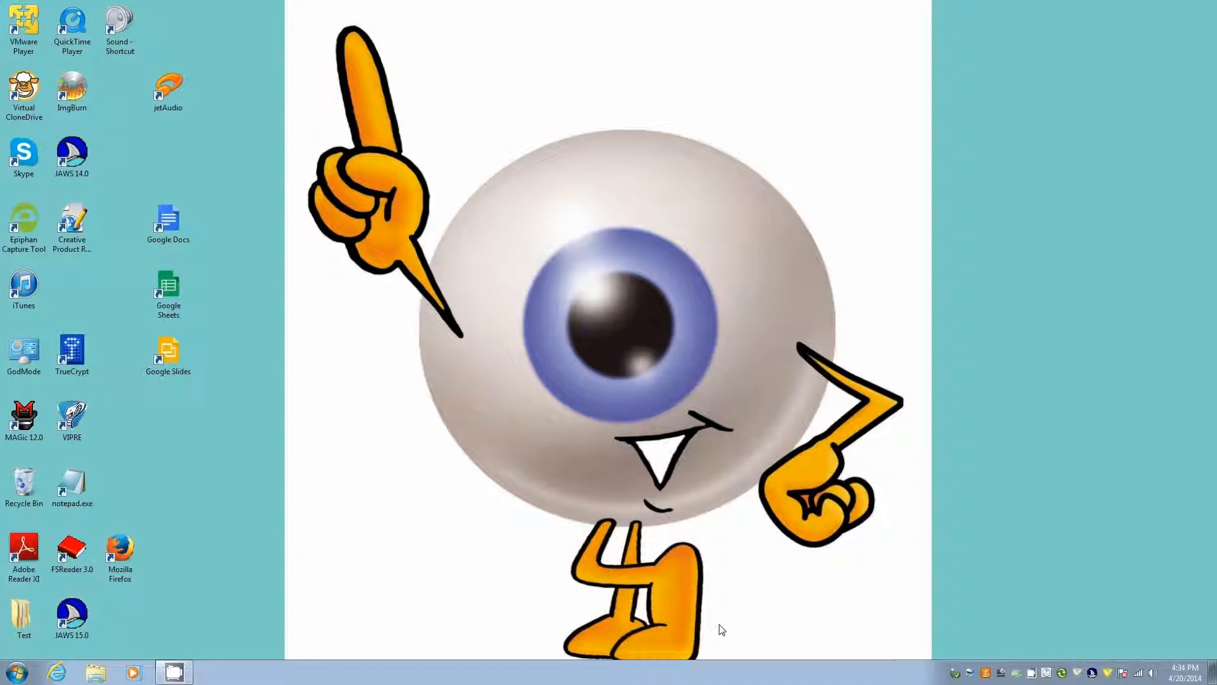
Switch to CamStudio and set the video options to capture frames every 40 milliseconds
key(alt+Tab)
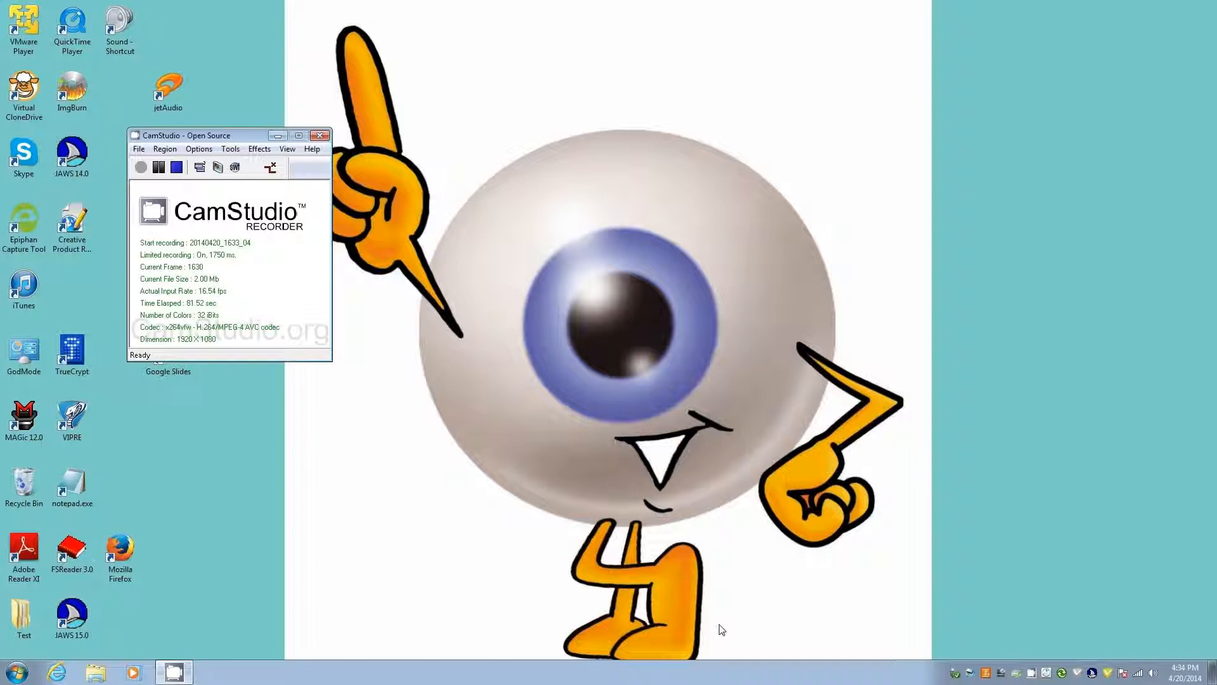
key(alt+o)
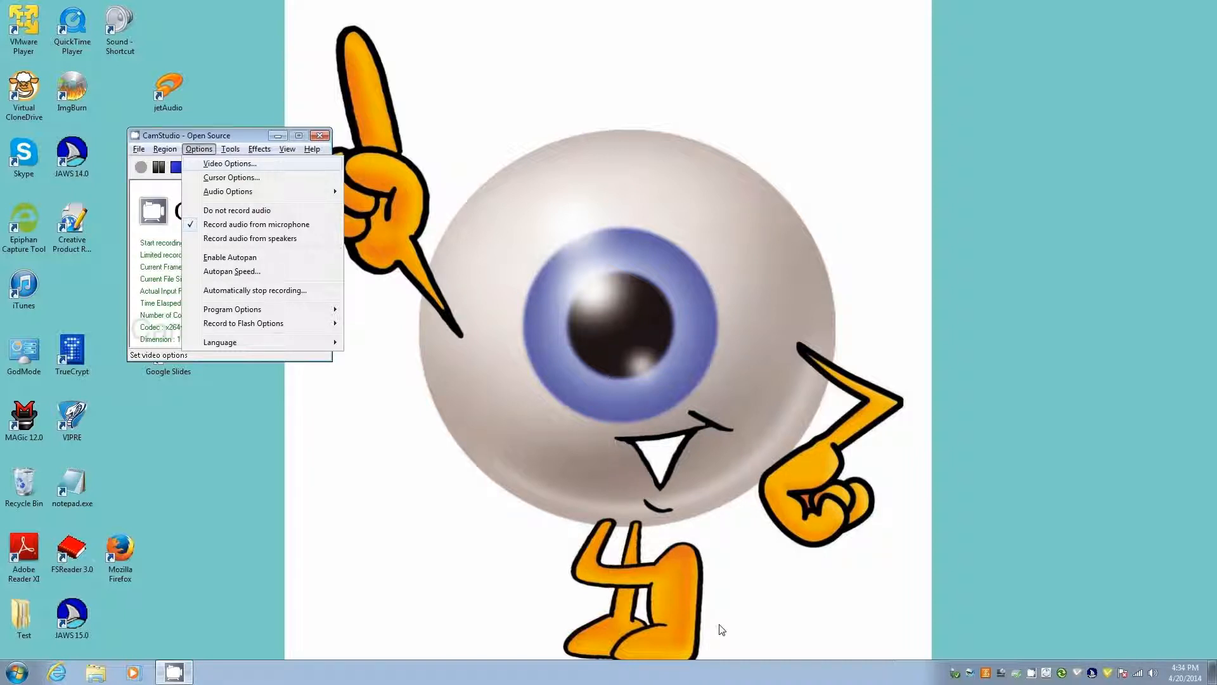
key(Return)
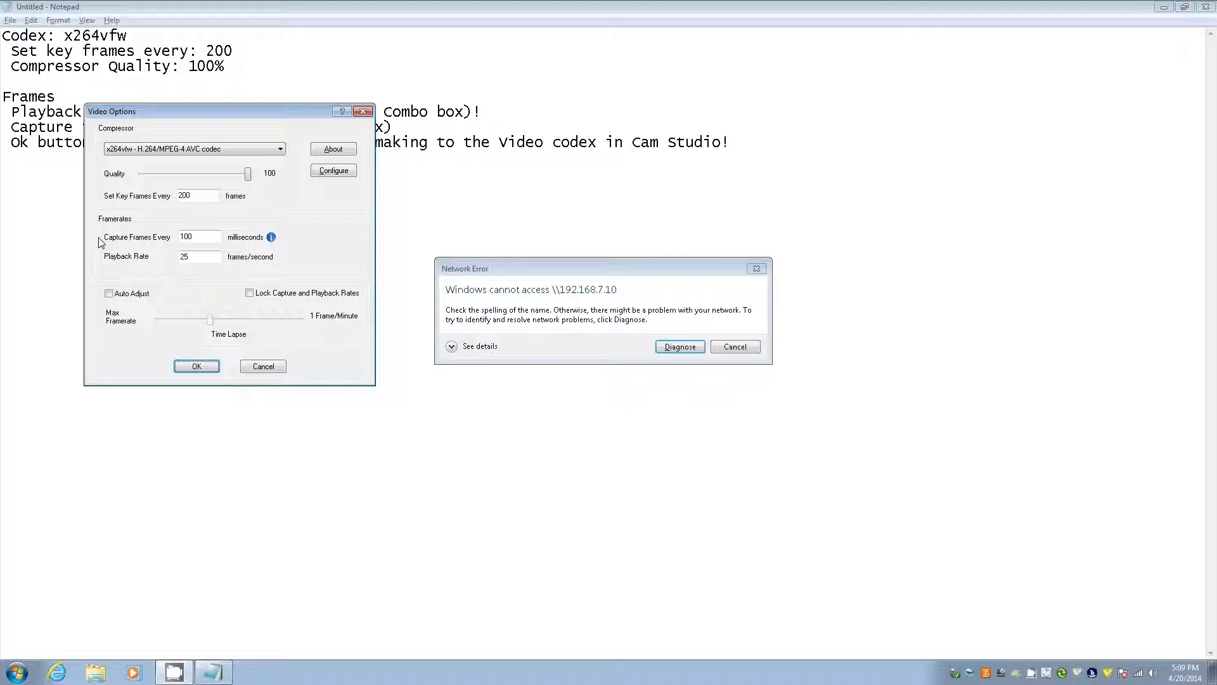
key(Tab)
key(shift+Tab)
key(BackSpace)
text(40)
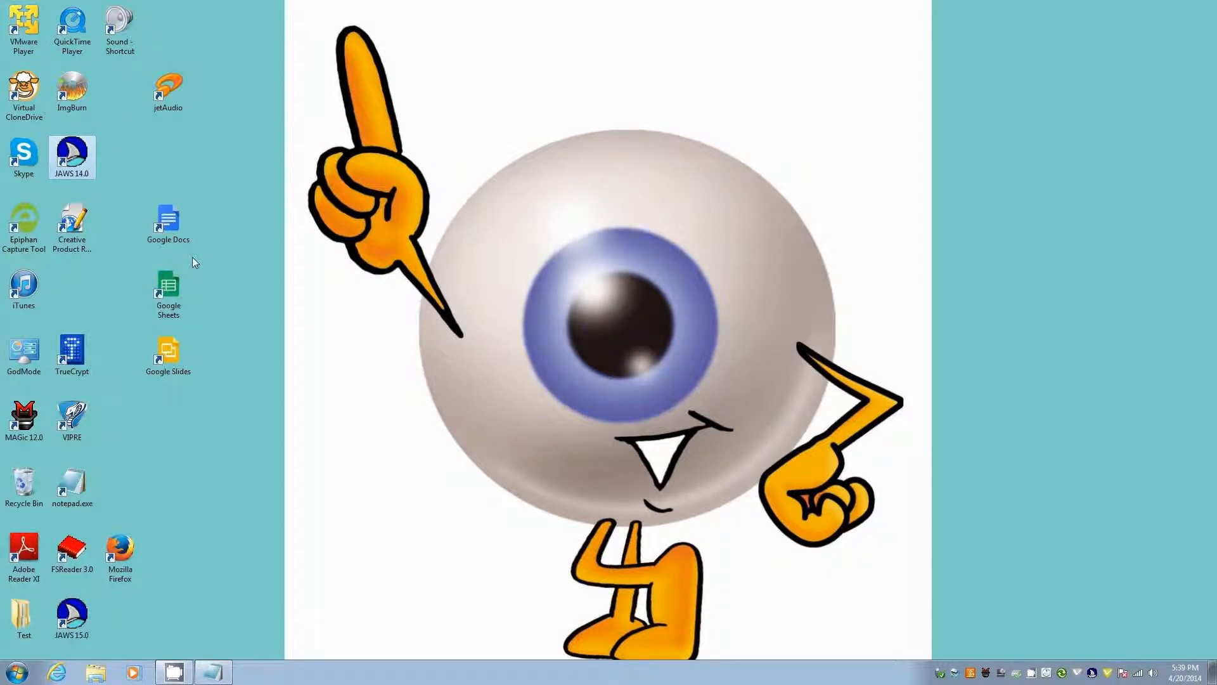
Switch to CamStudio and open the audio options for the microphone
key(alt+Tab)
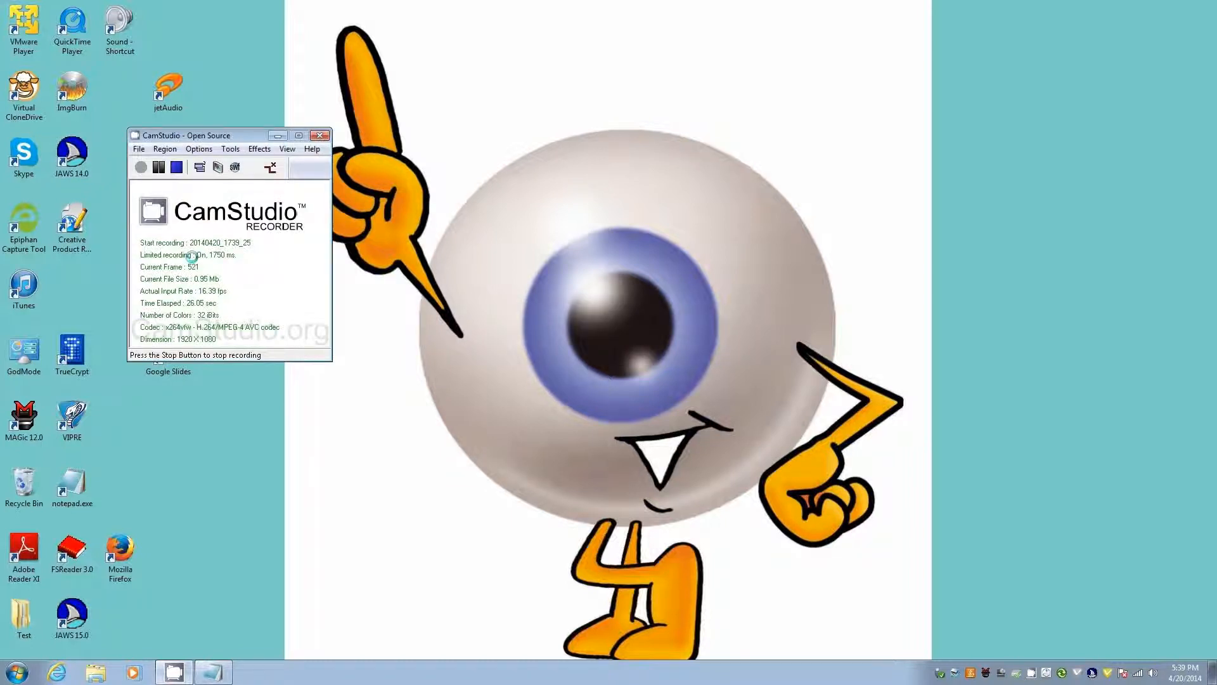
key(alt+o)
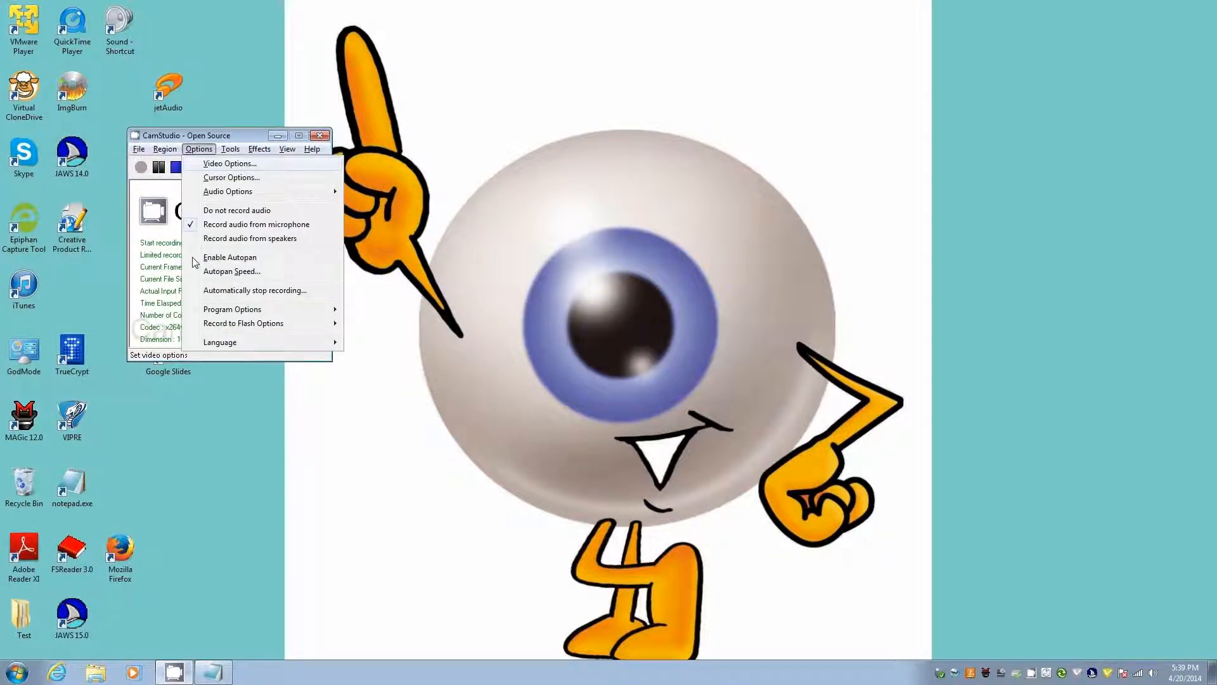
key(Down)
key(Down)
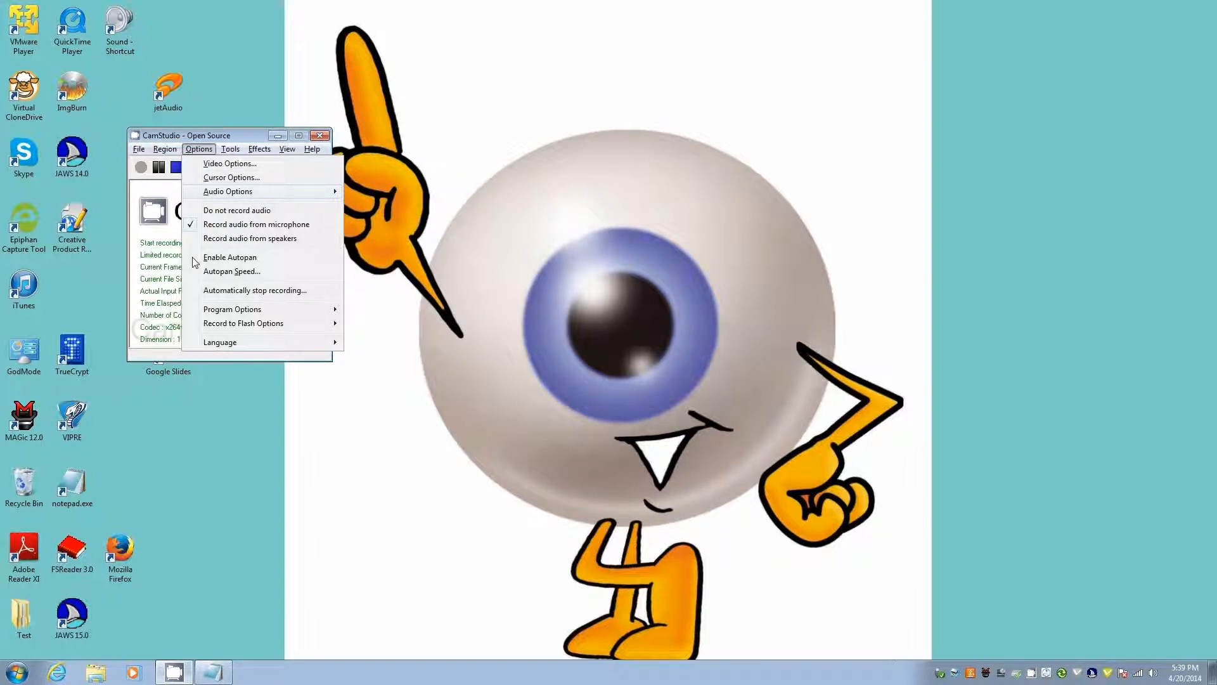
key(Right)
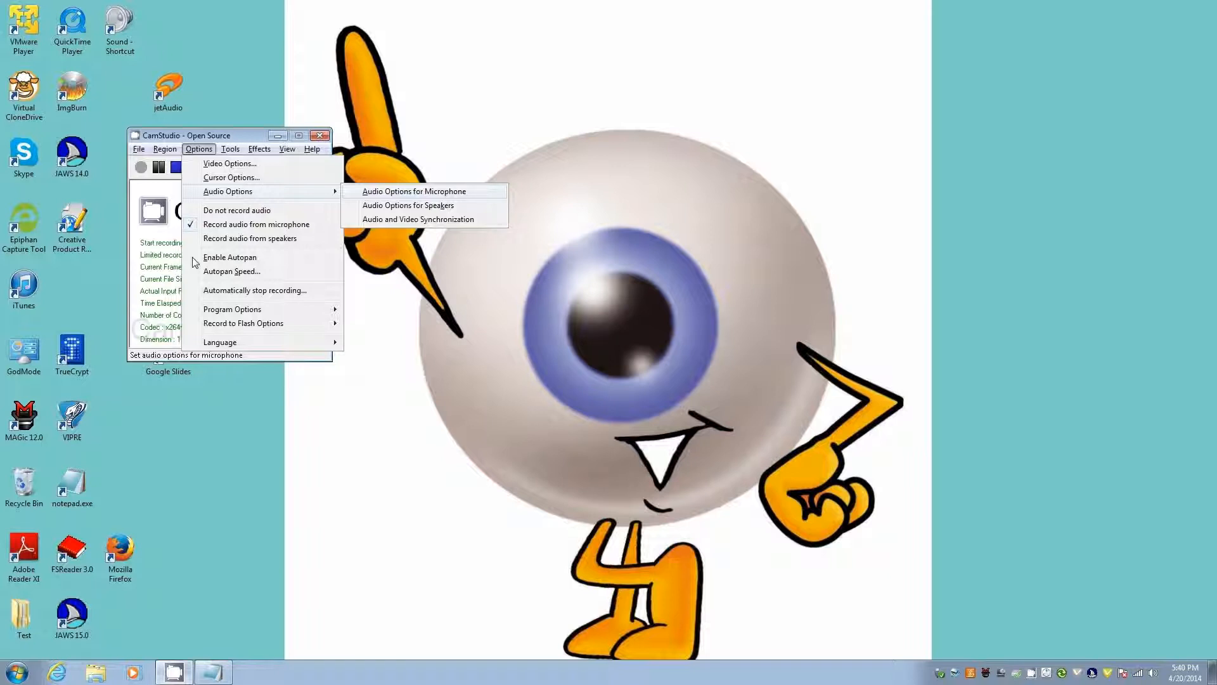
key(Return)
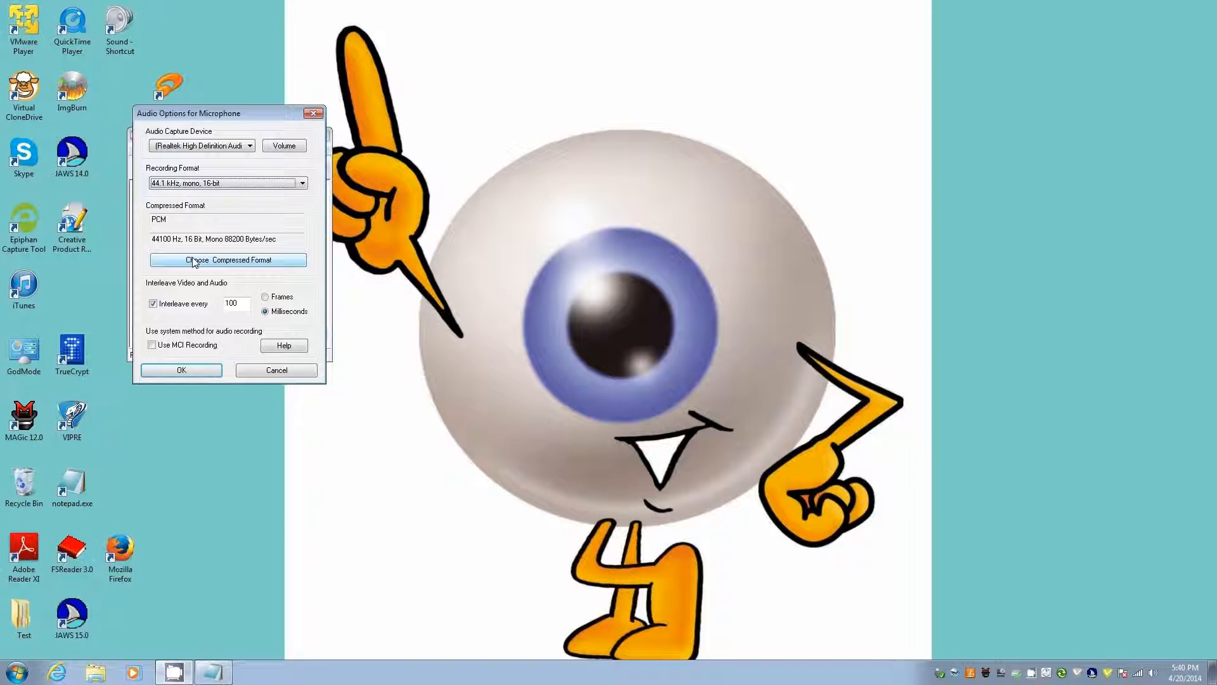
Set the microphone's recording format to 22.05 kHz, mono, 16-bit
key(alt+Down)
key(Up)
key(Up)
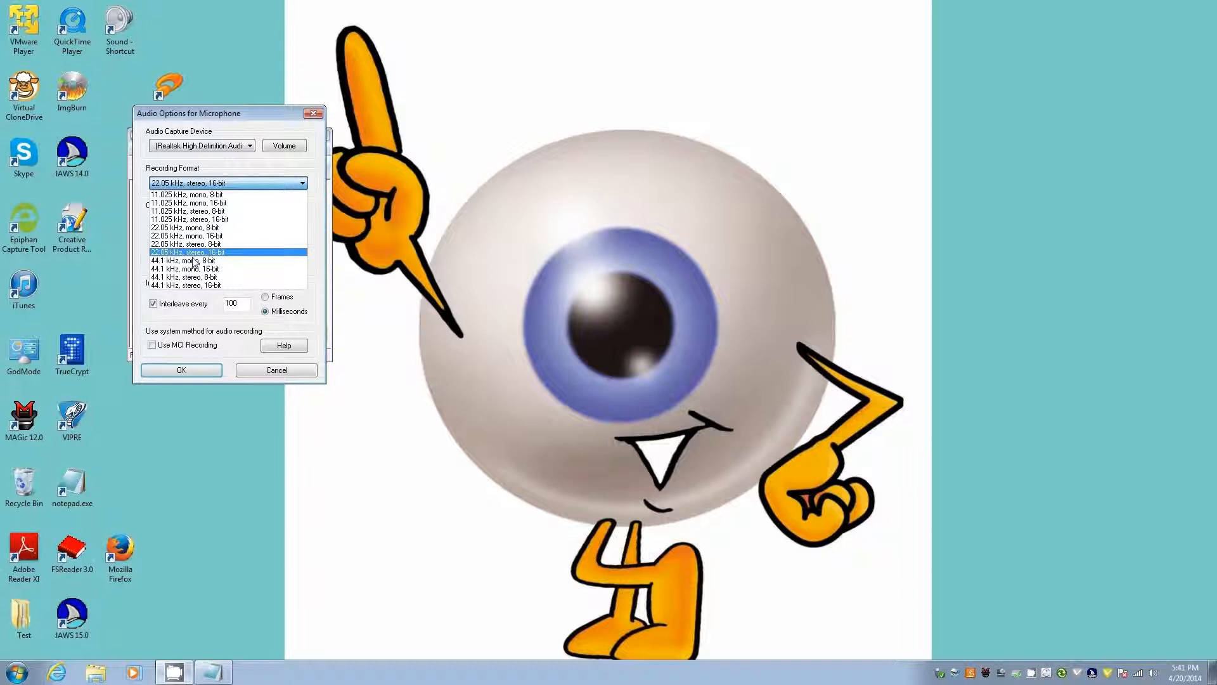
key(Down)
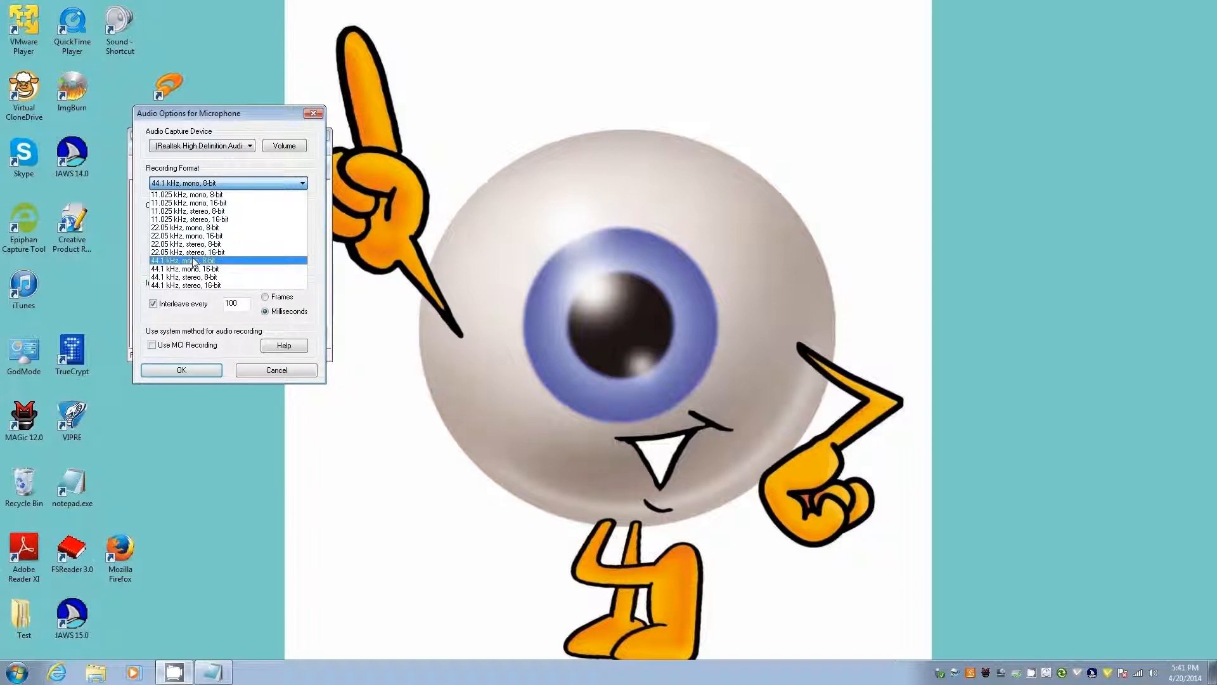
key(Up)
key(Up)
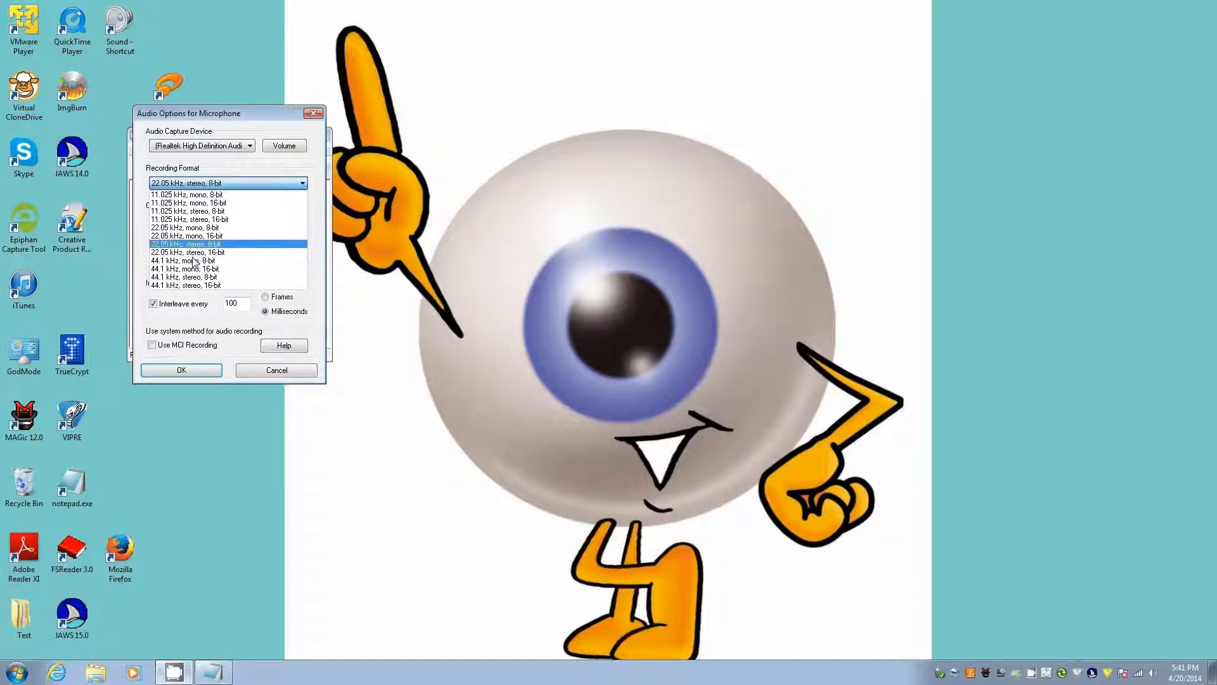
key(Up)
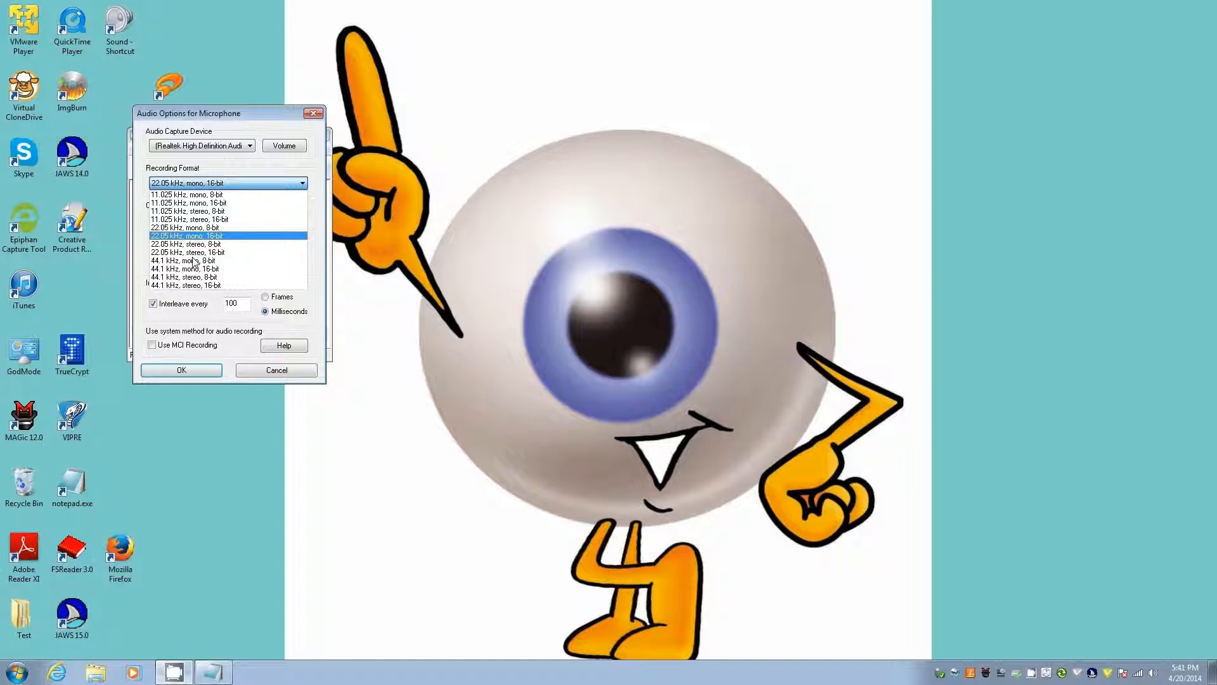
key(shift+Tab)
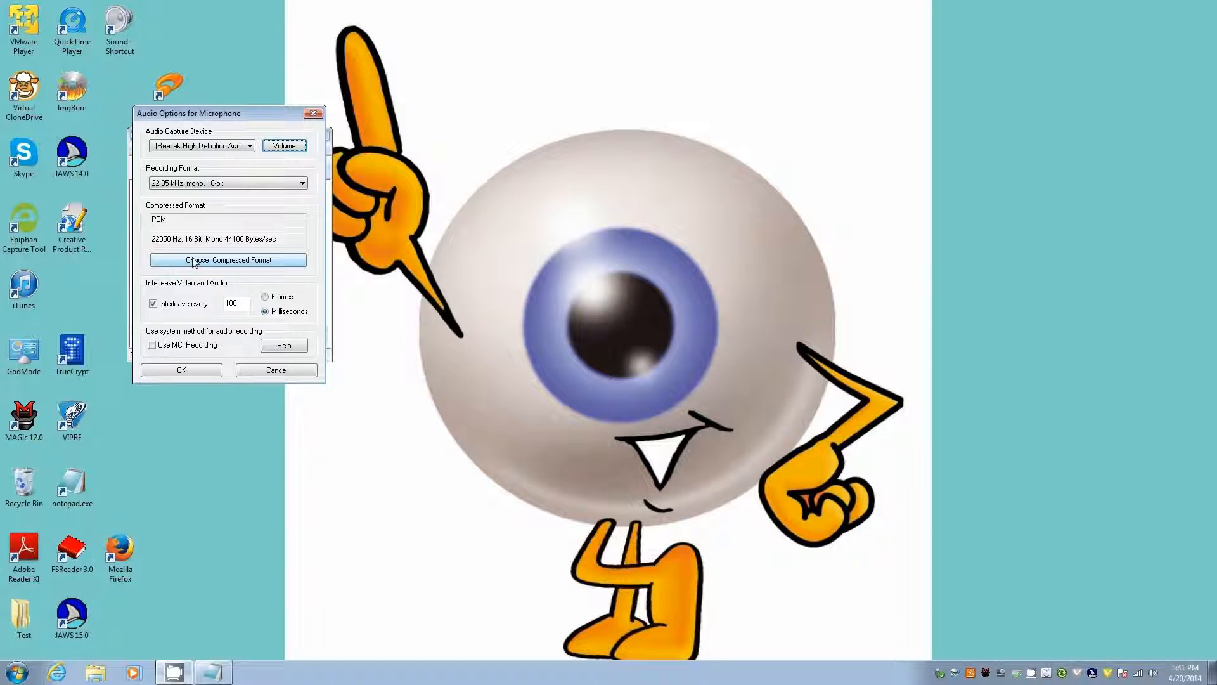
Choose PCM as the compressed audio format, keeping the 22.050 kHz, 16 Bit, Mono attributes
click(194, 261)
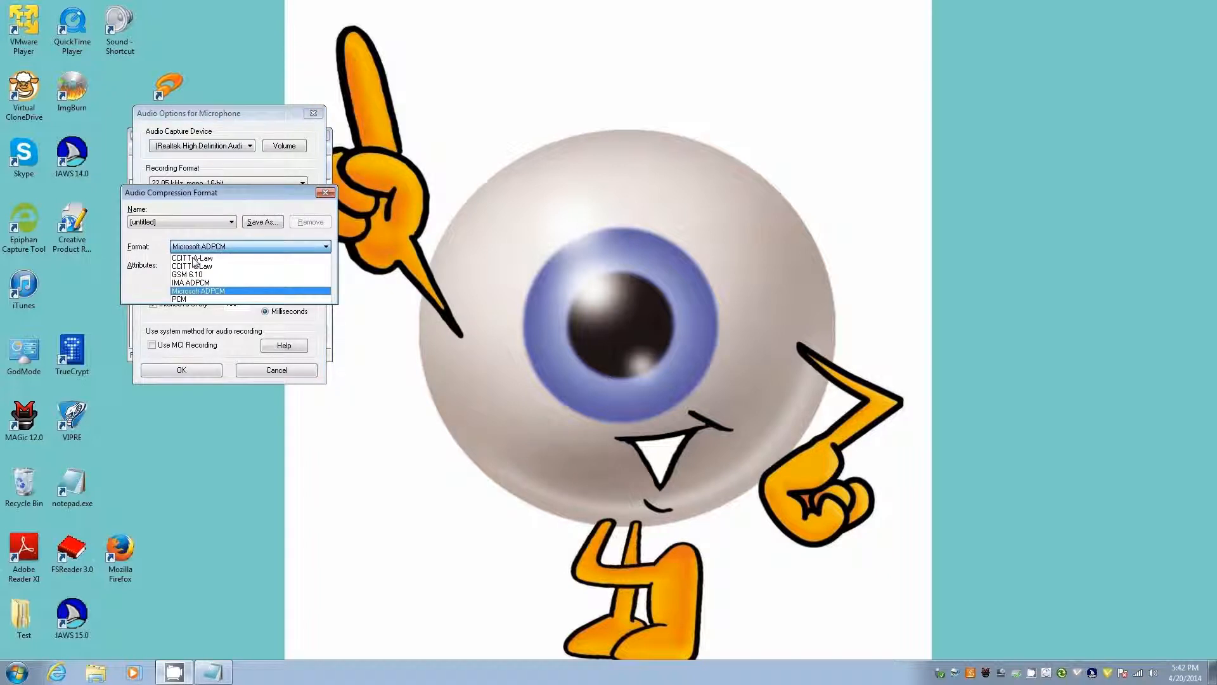
key(Down)
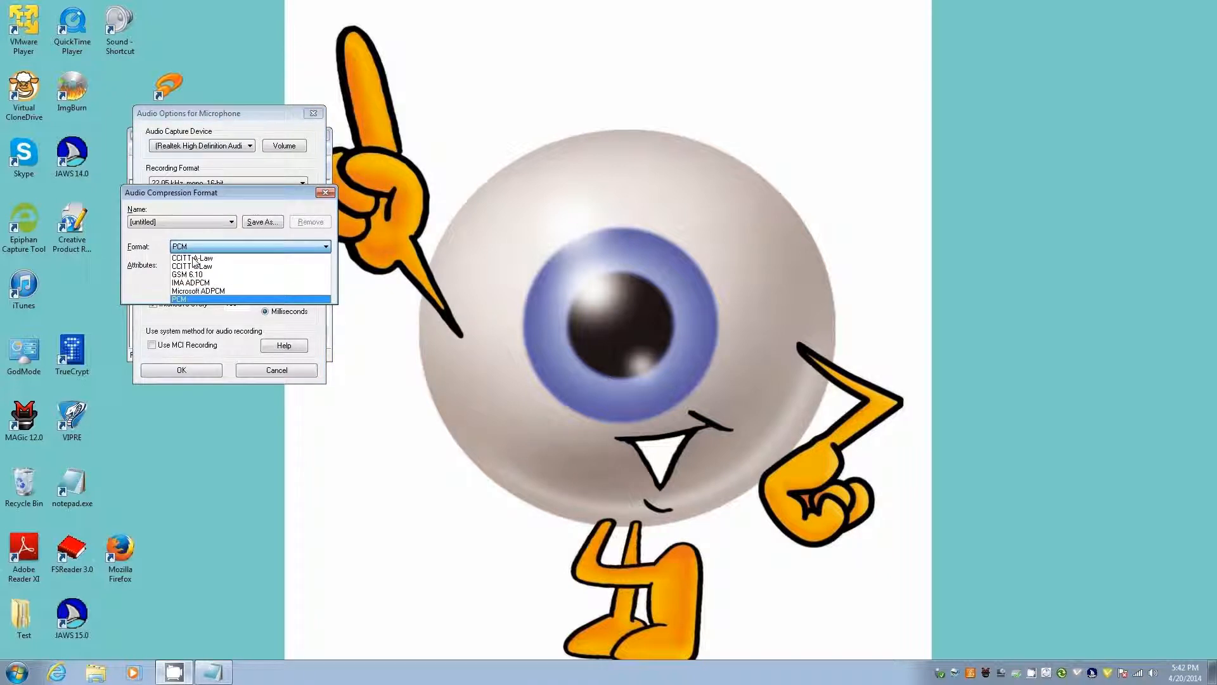
key(Return)
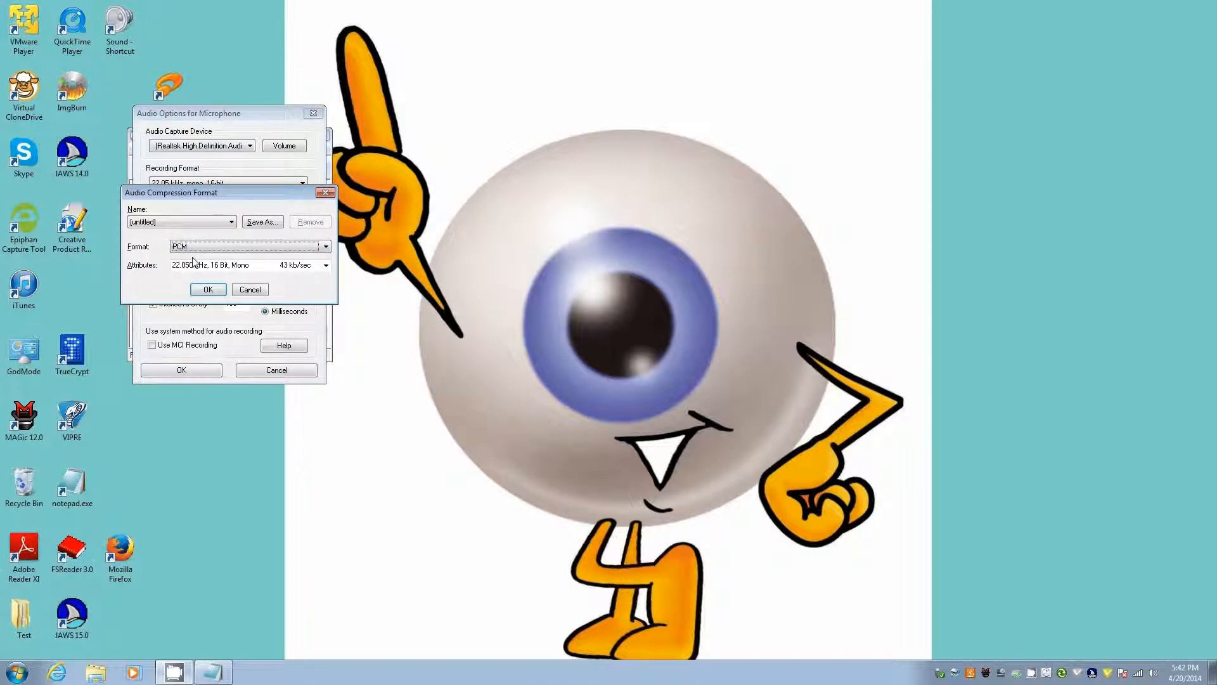
key(Tab)
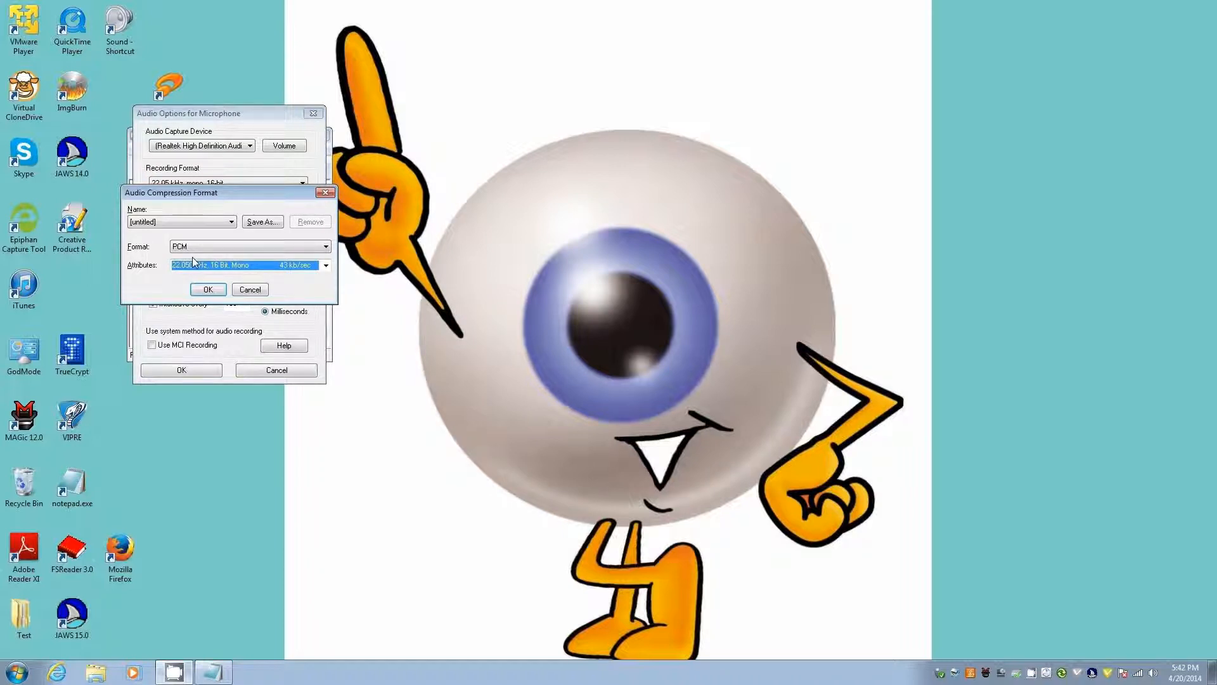
key(Tab)
key(Return)
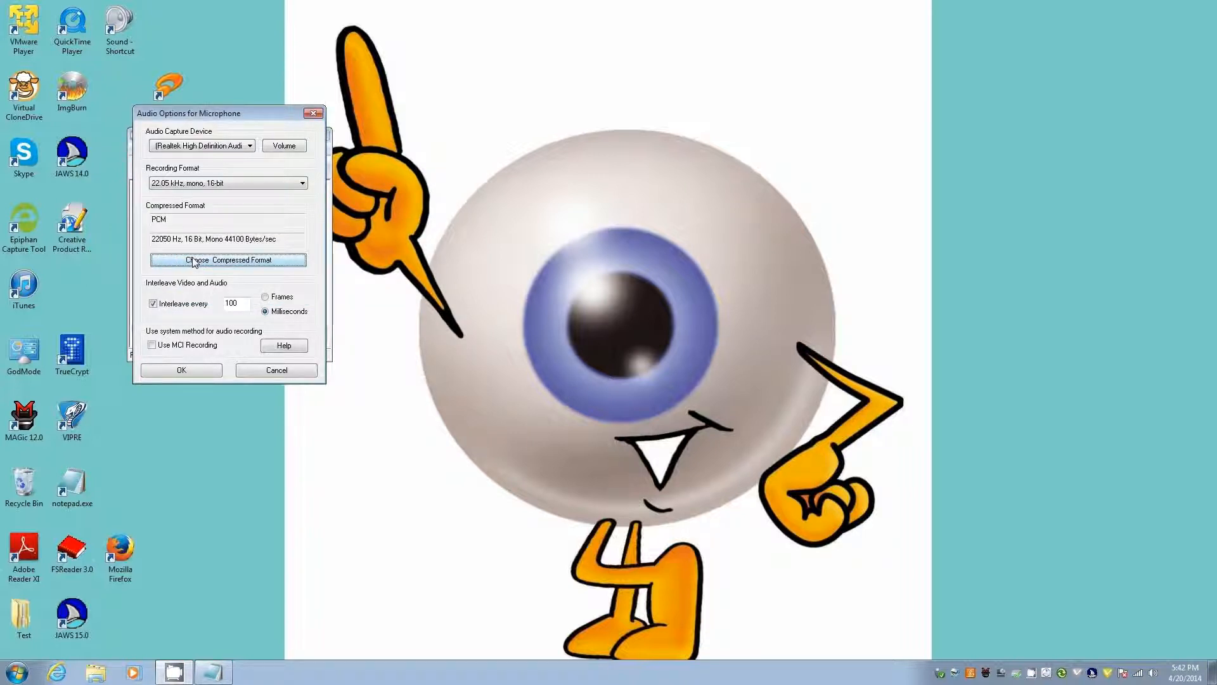
Check the audio settings notes in Notepad, then return to CamStudio and set the audio and video interleave to every 1000 milliseconds
key(alt+Tab)
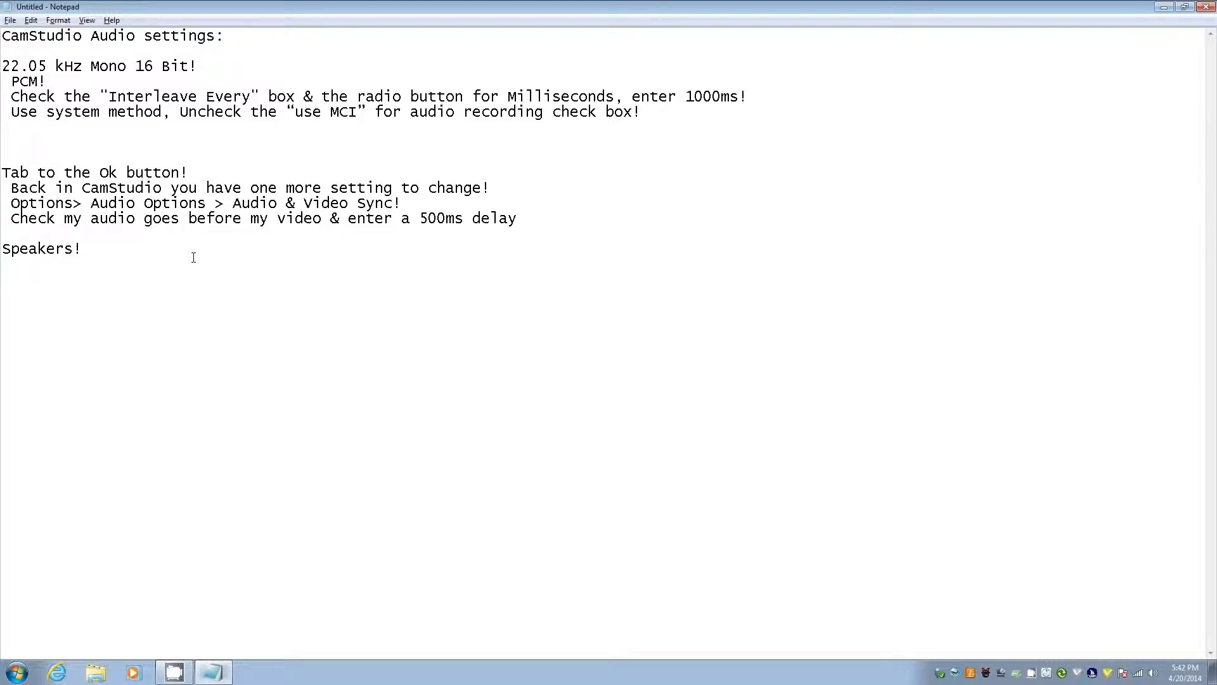
key(Down)
key(alt+Tab)
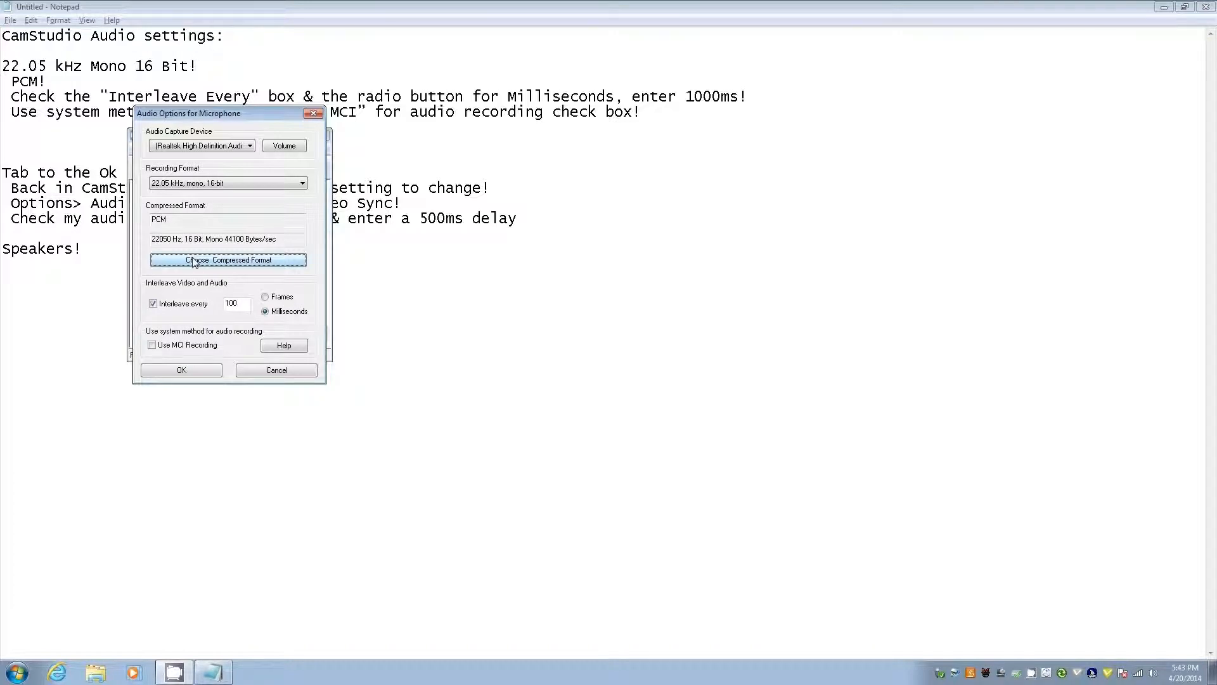
key(Tab)
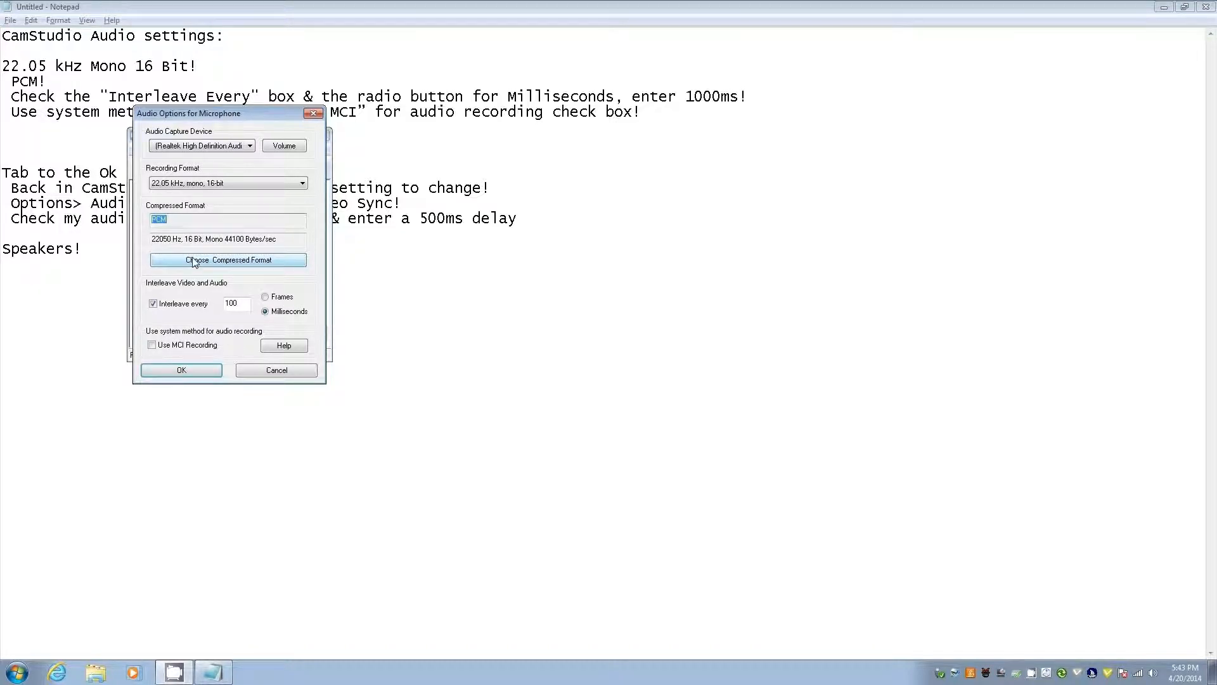
key(Tab)
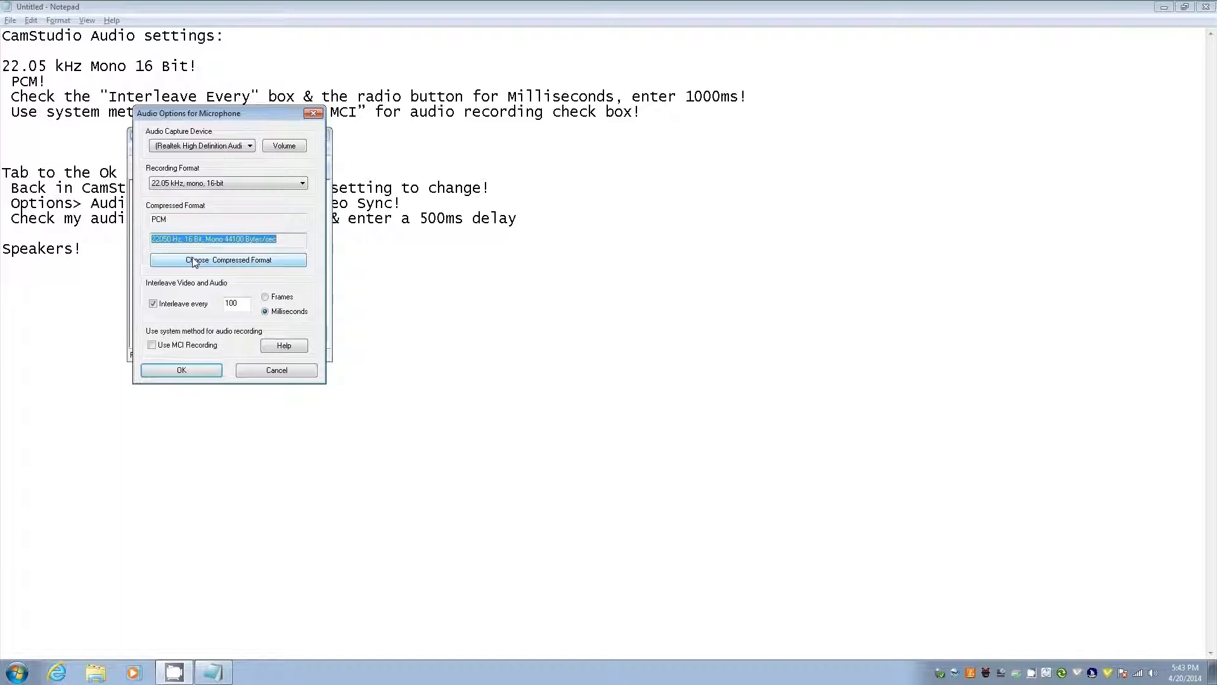
key(Tab)
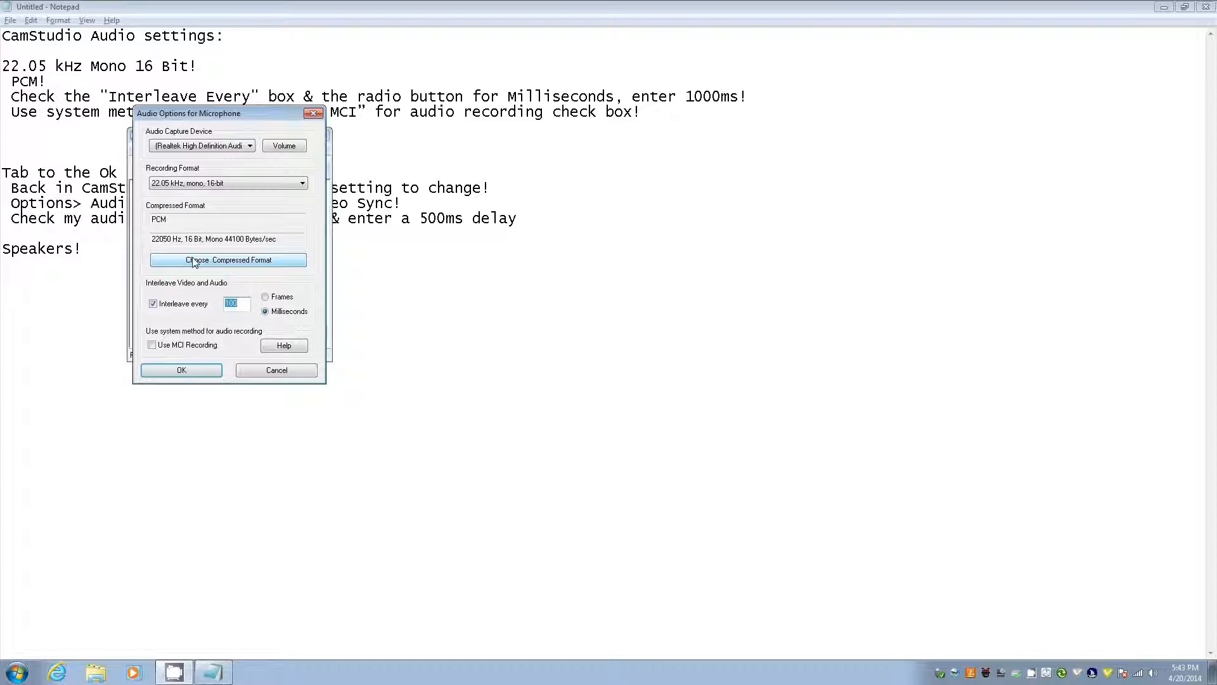
key(End)
key(shift+Tab)
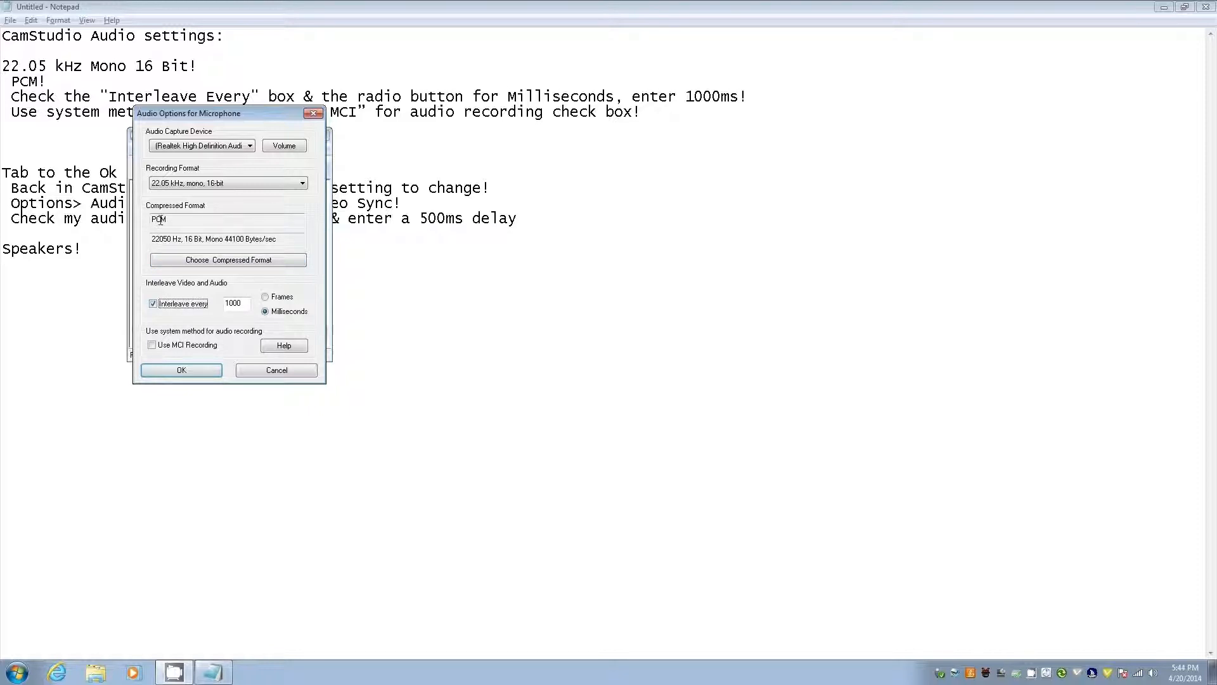
key(Return)
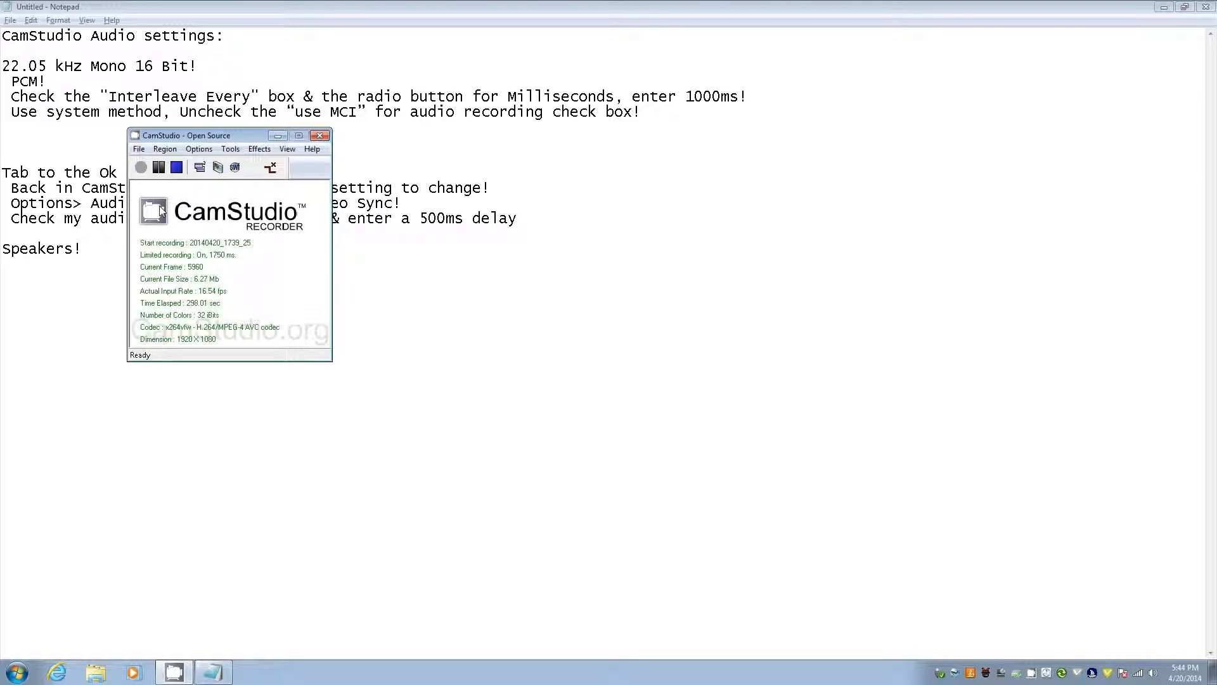
Open the audio and video synchronization settings and choose to delay the video recording because the audio goes before the video
key(alt+o)
key(Down)
key(Down)
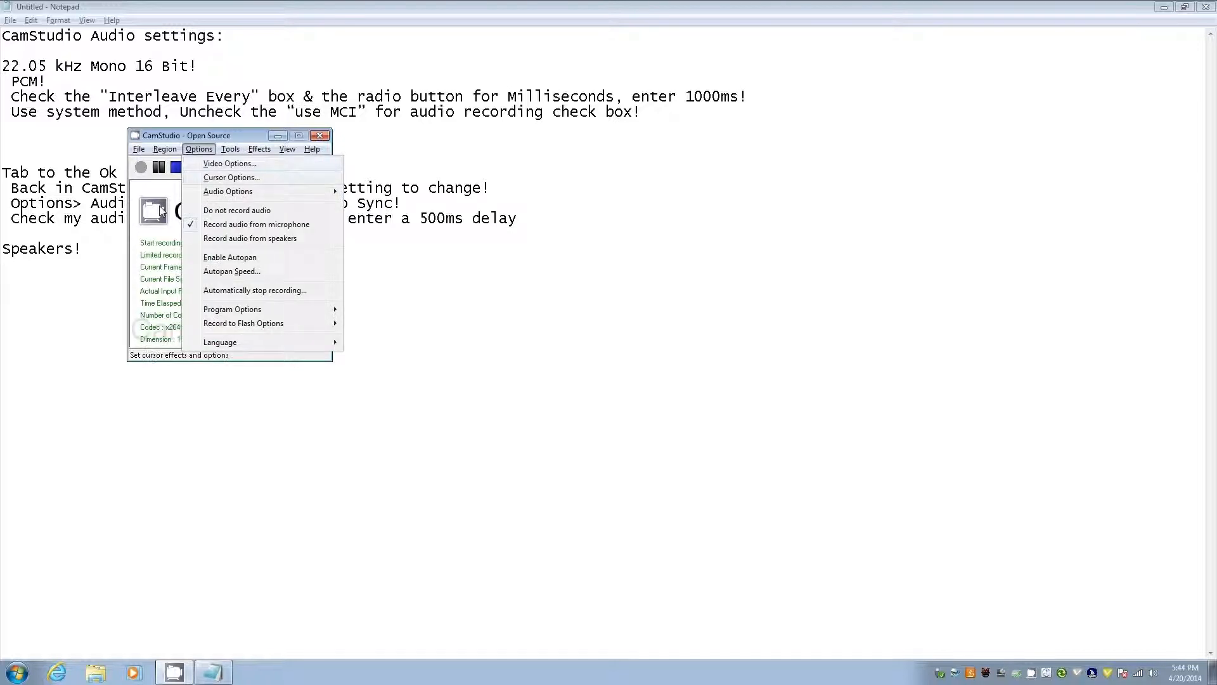
key(Right)
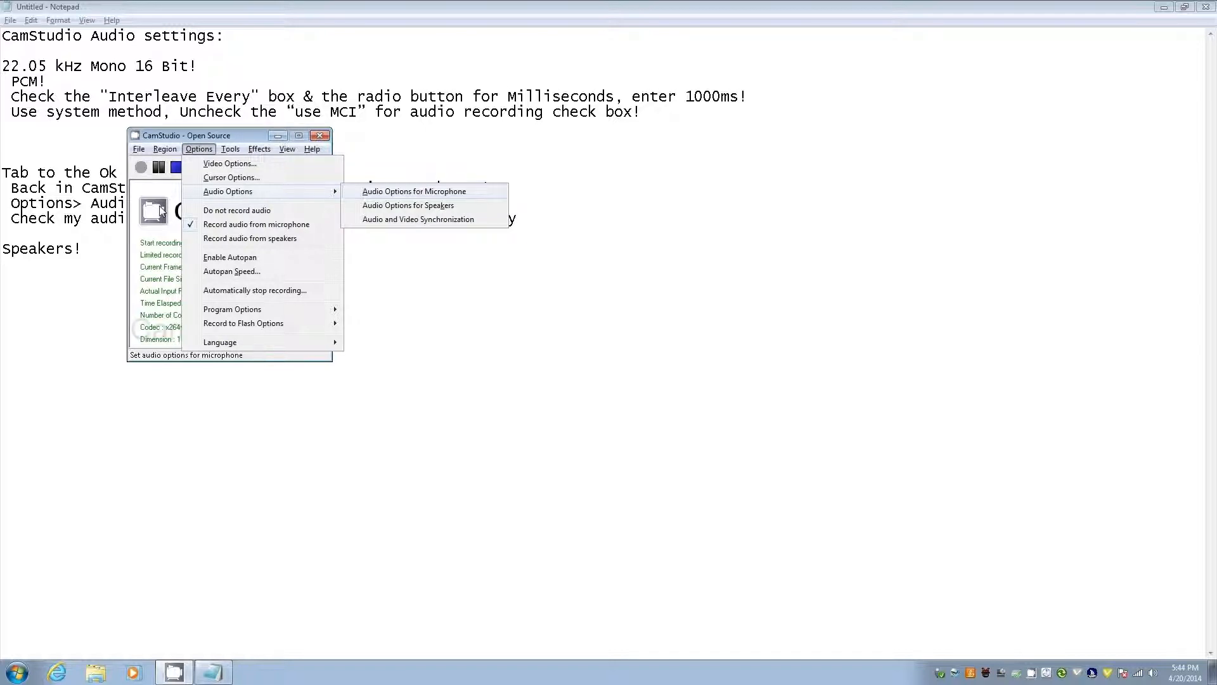
key(Down)
key(Down)
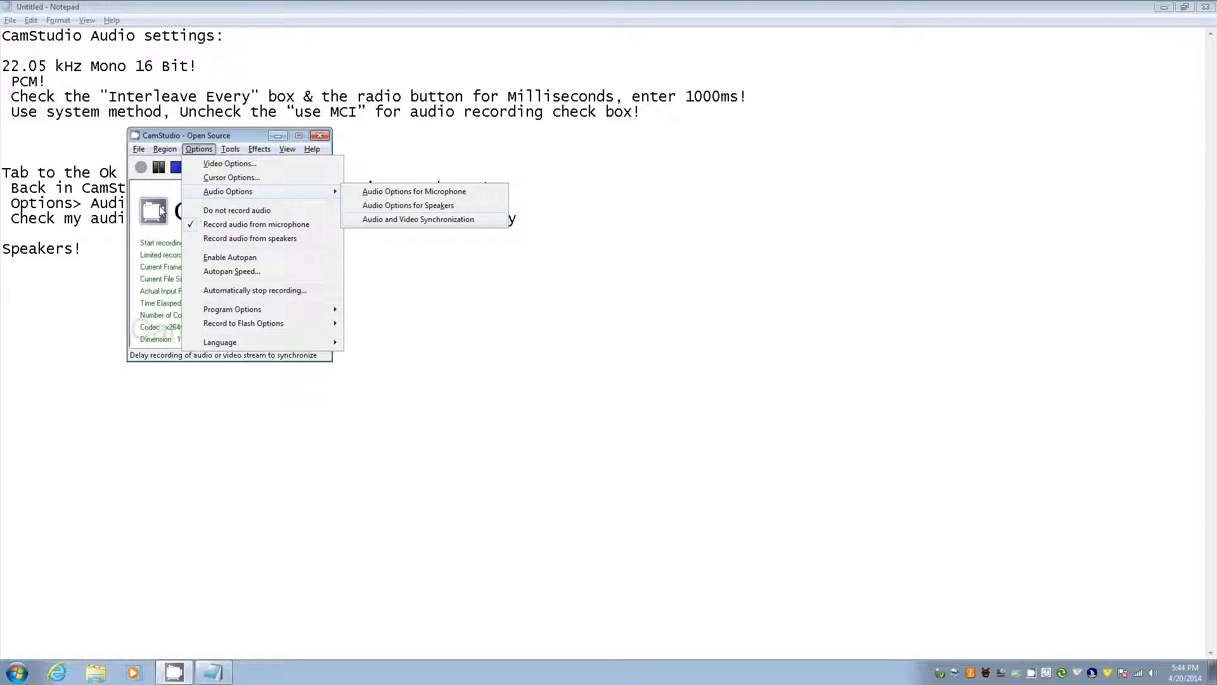
key(Return)
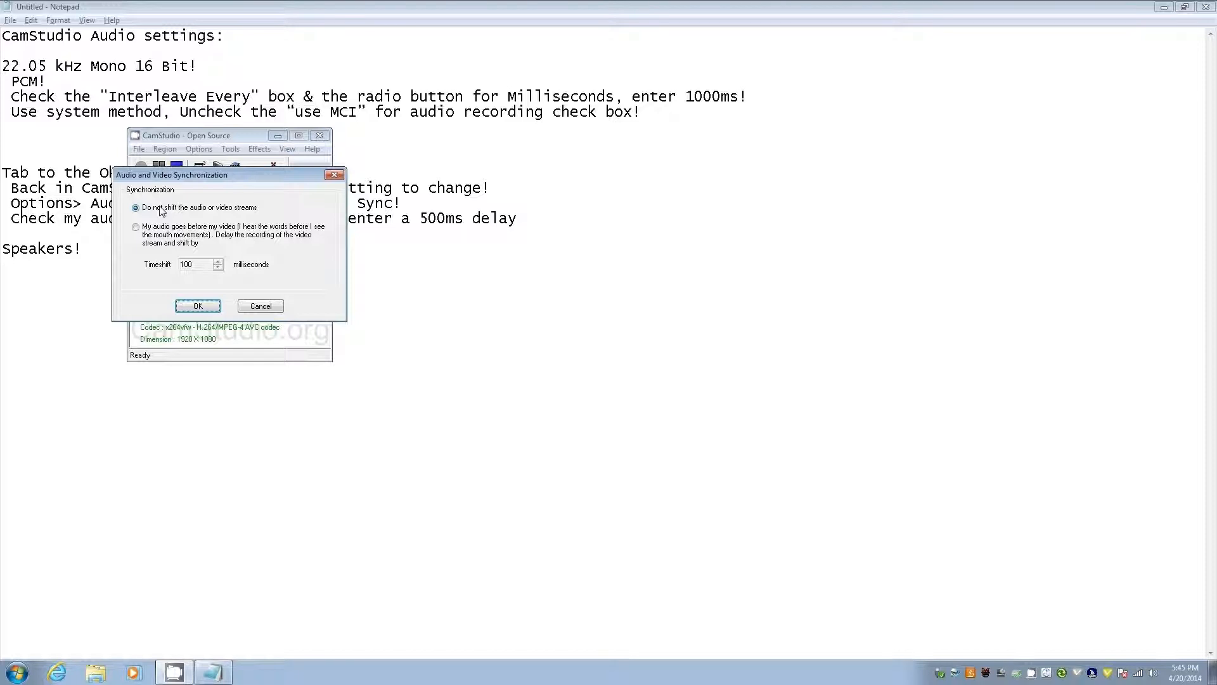
key(Tab)
key(Tab)
key(Down)
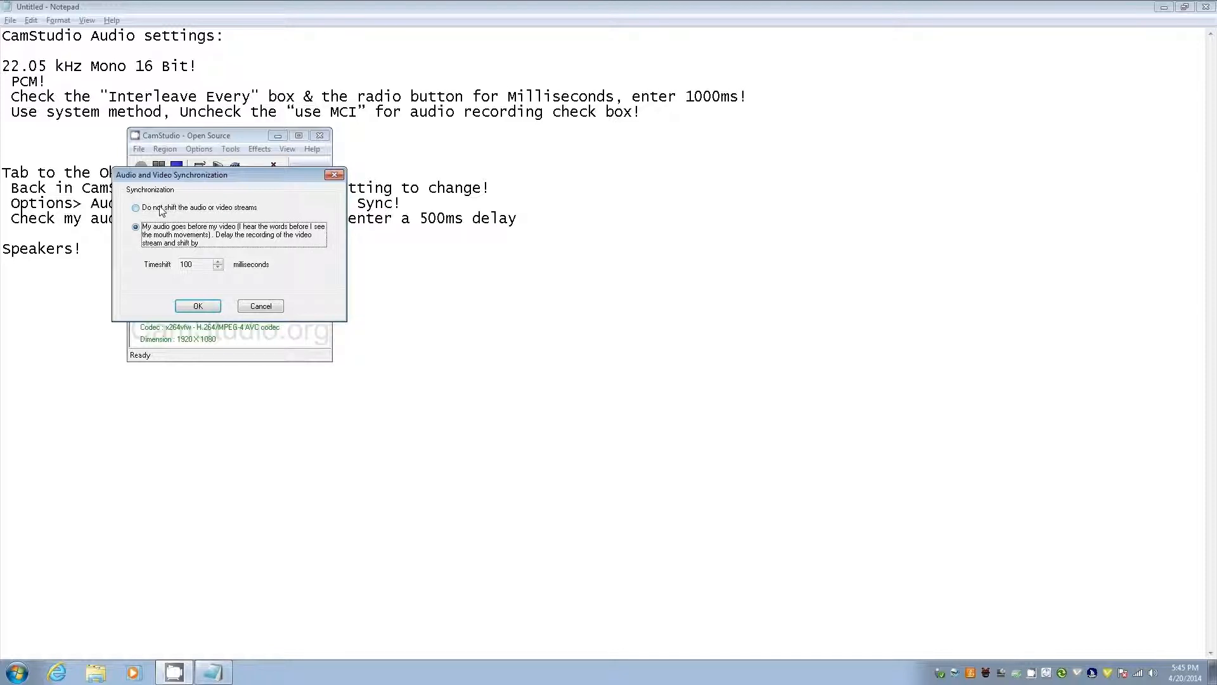
key(Tab)
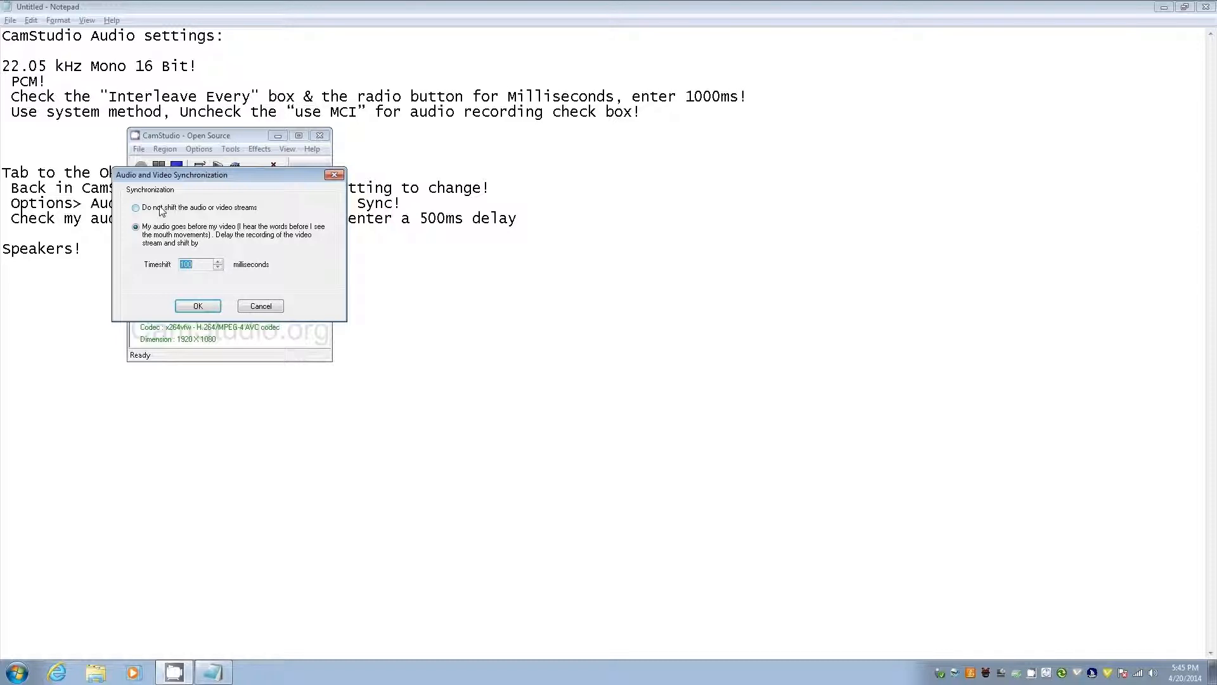
Check the sync delay in the Notepad notes, then return to CamStudio and raise the video timeshift to the noted 500 milliseconds
key(alt+Tab)
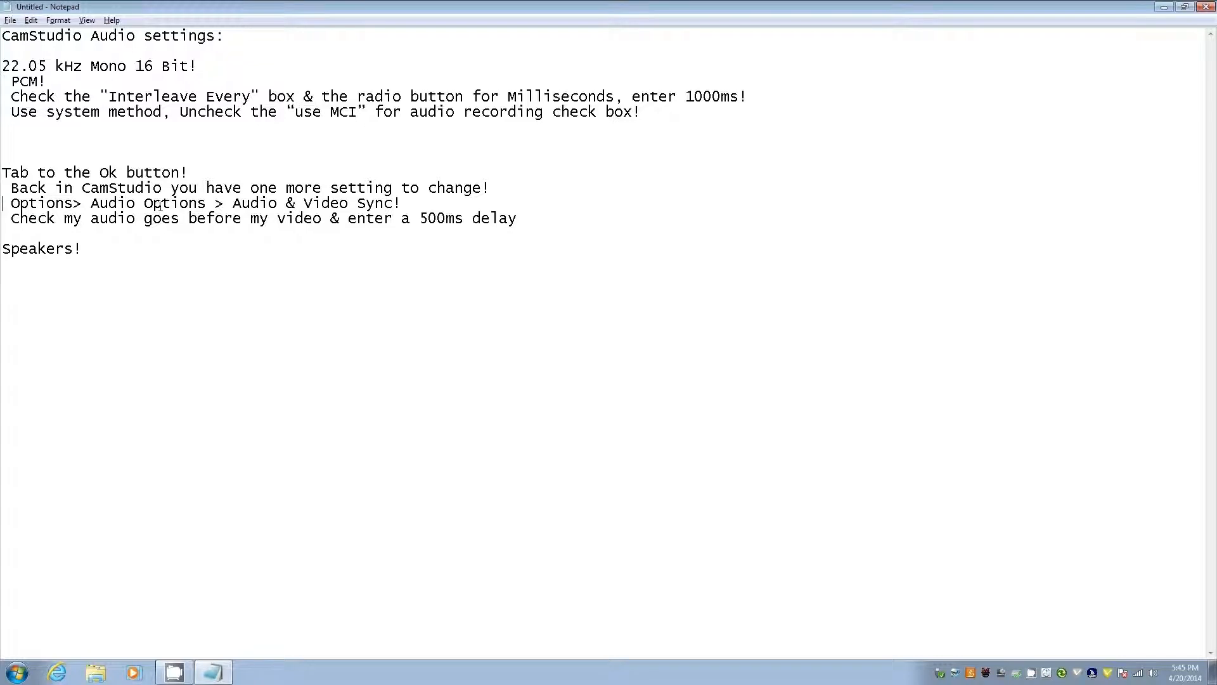
key(Down)
key(alt+Tab)
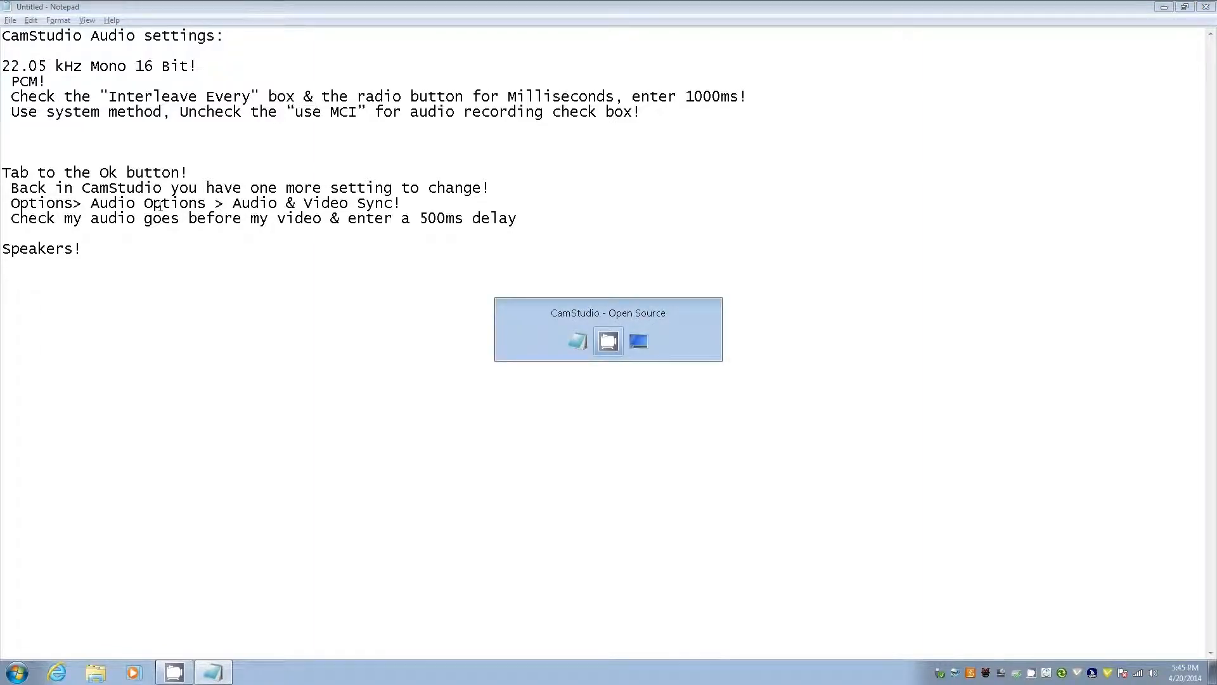
text(110)
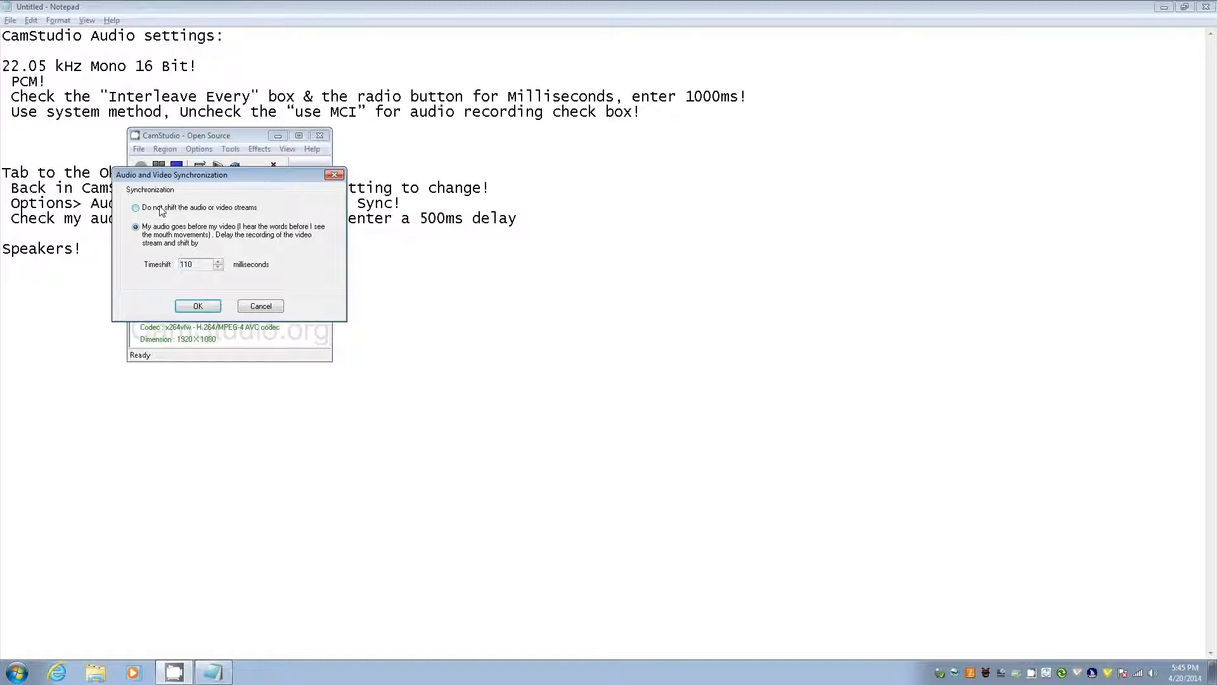
key(Up)
key(Up)
key(Up)
key(Up)
key(Up)
key(Up)
key(Up)
key(Up)
key(Up)
key(Up)
key(Up)
key(Up)
key(Up)
key(Up)
key(Up)
key(Up)
key(Up)
key(Up)
key(Up)
key(Up)
key(Up)
key(Up)
key(Up)
key(Up)
key(Up)
key(Up)
key(Up)
key(Up)
key(Up)
key(Up)
key(Up)
key(Up)
key(Up)
key(Down)
key(Tab)
key(alt+Tab)
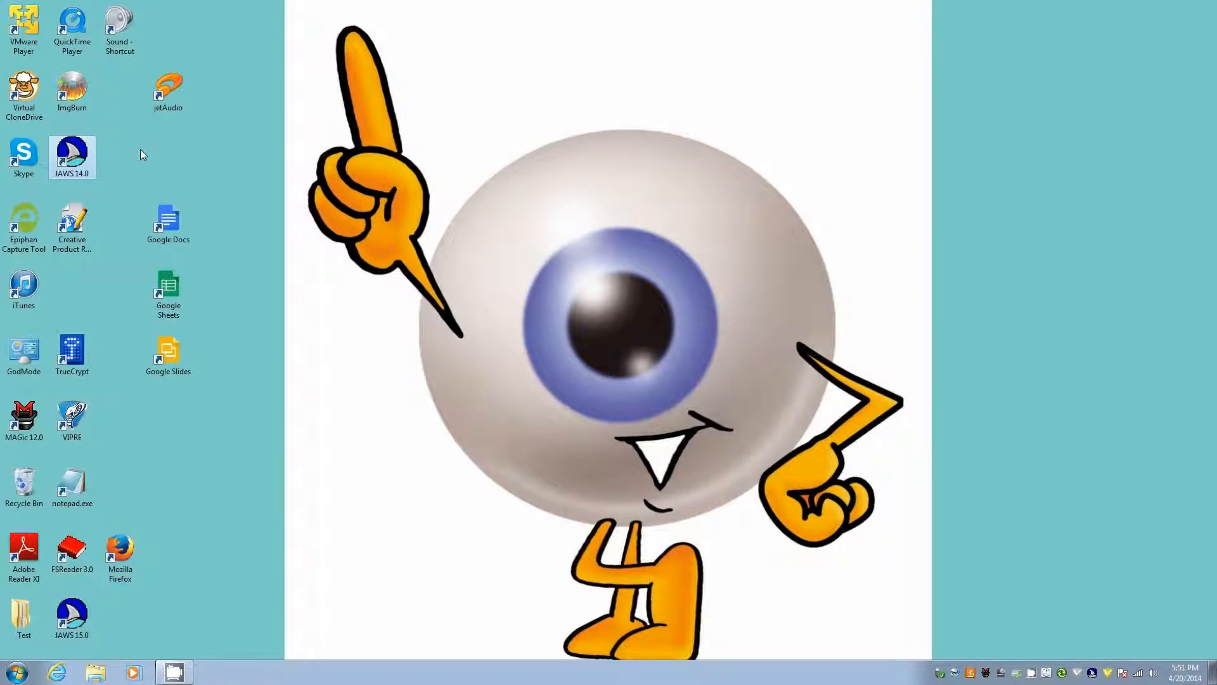
Open Configure x264vfw from the x264vfw program folder
key(super)
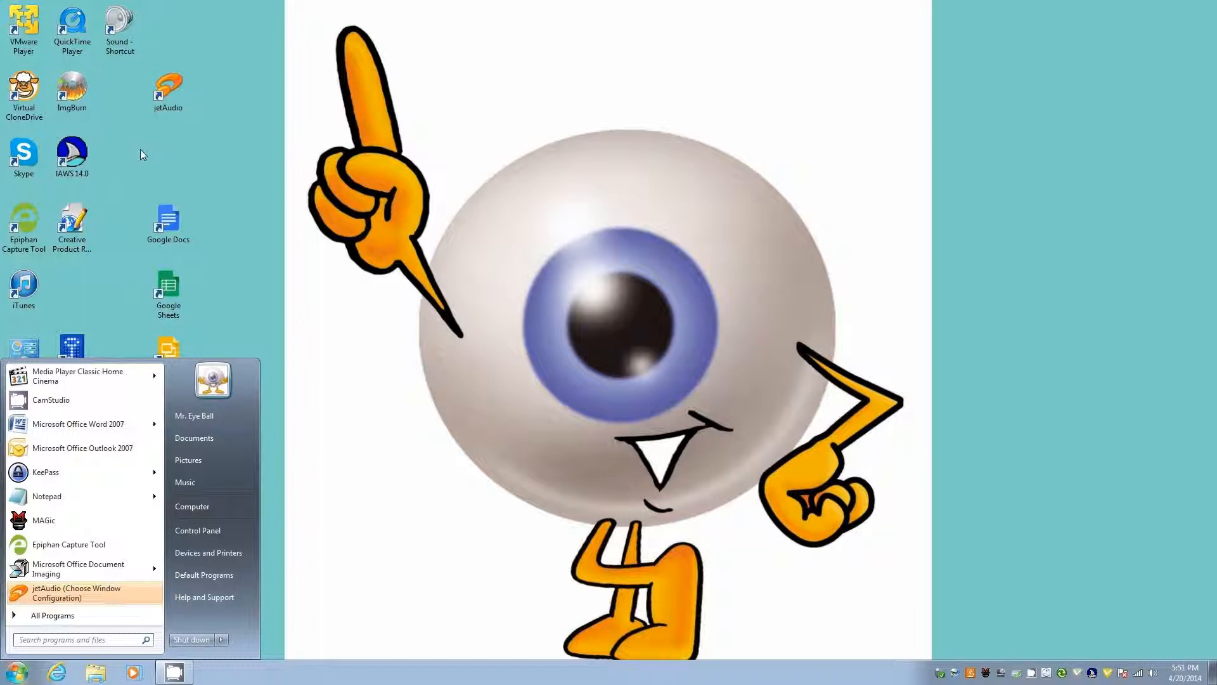
key(Up)
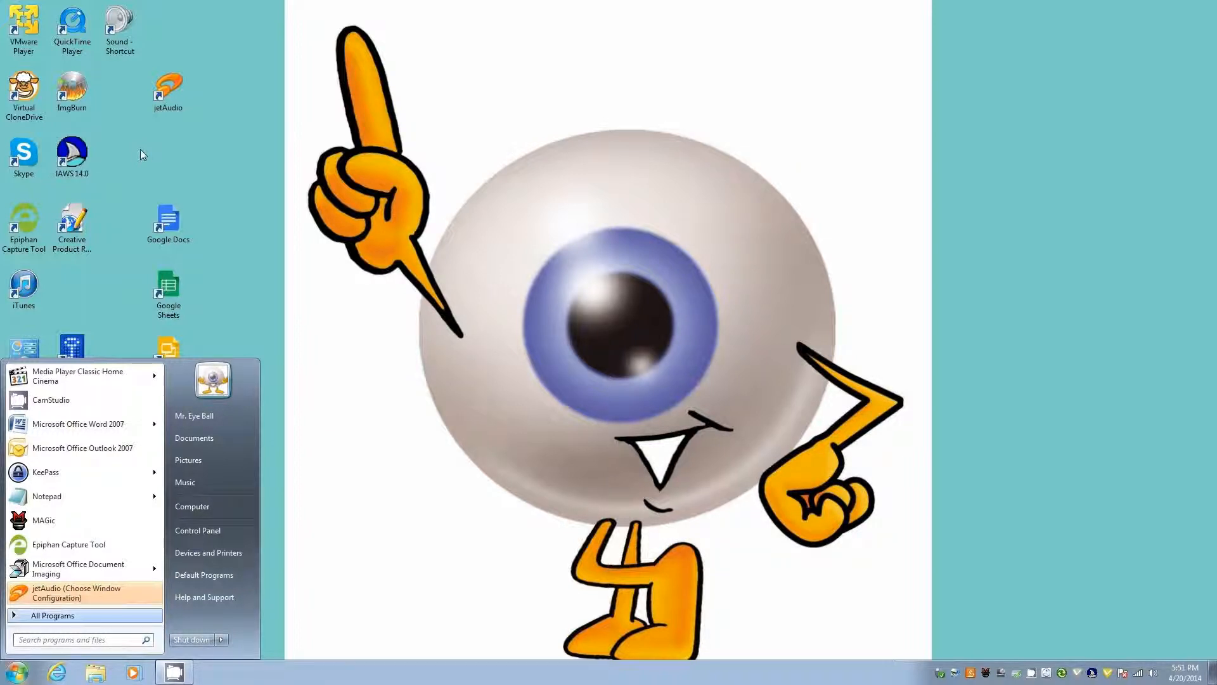
key(Right)
key(Right)
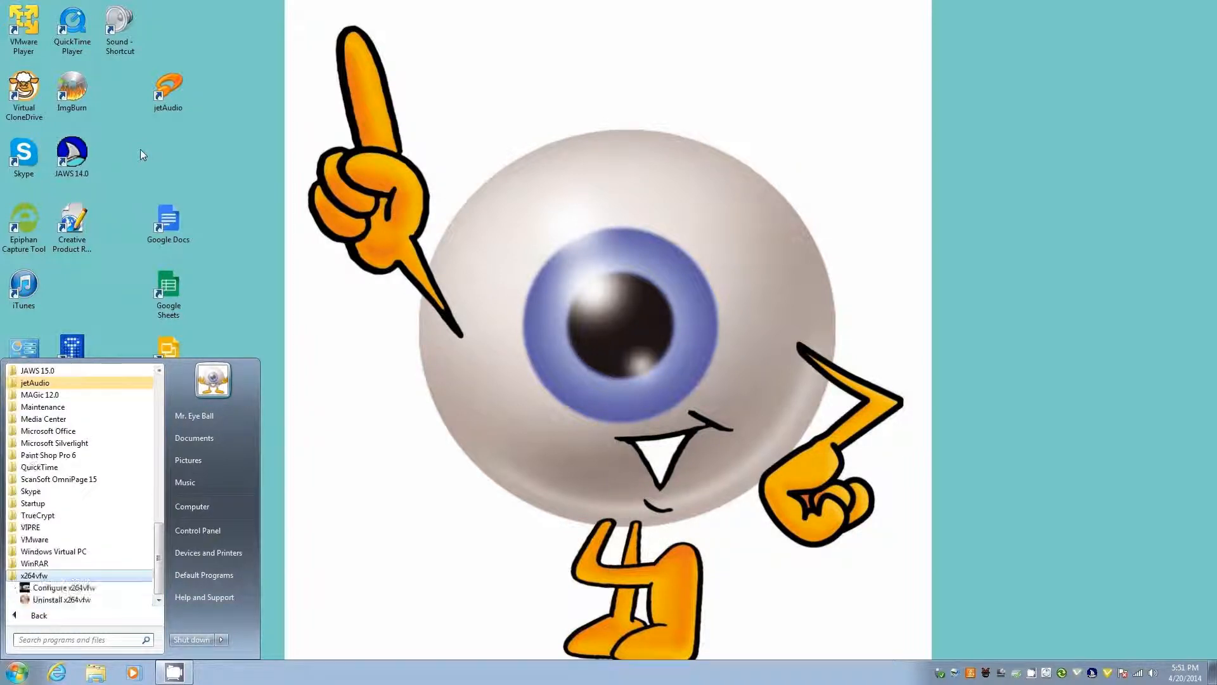
key(Down)
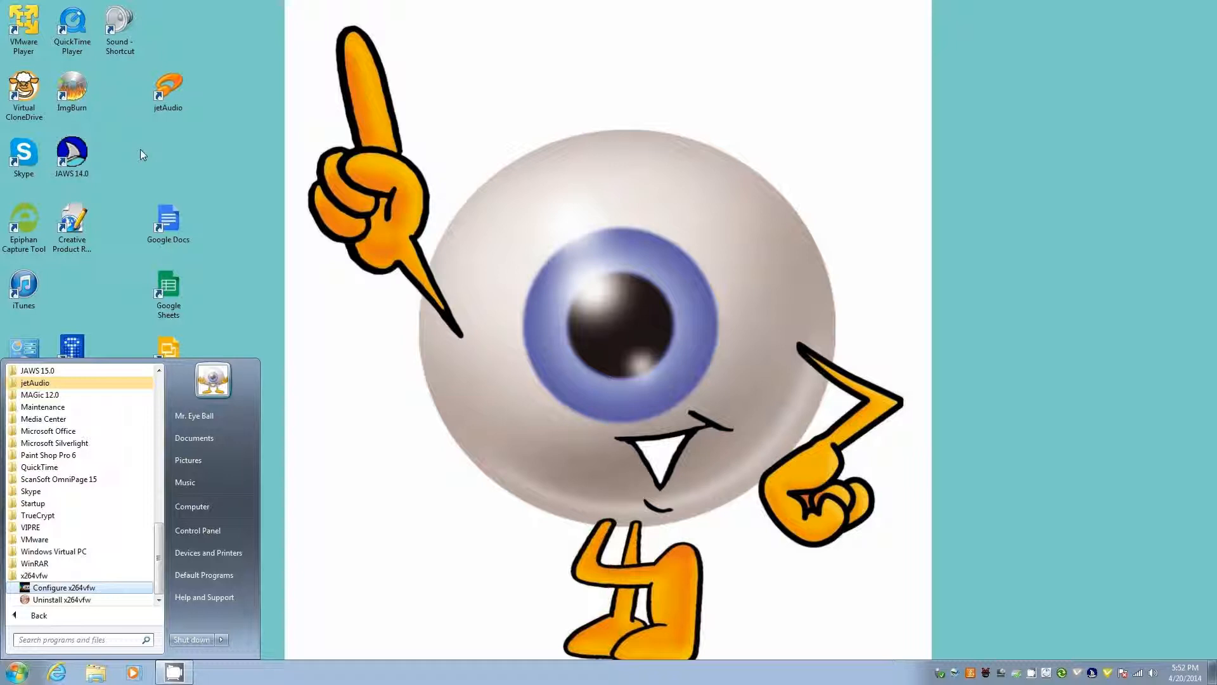
key(Return)
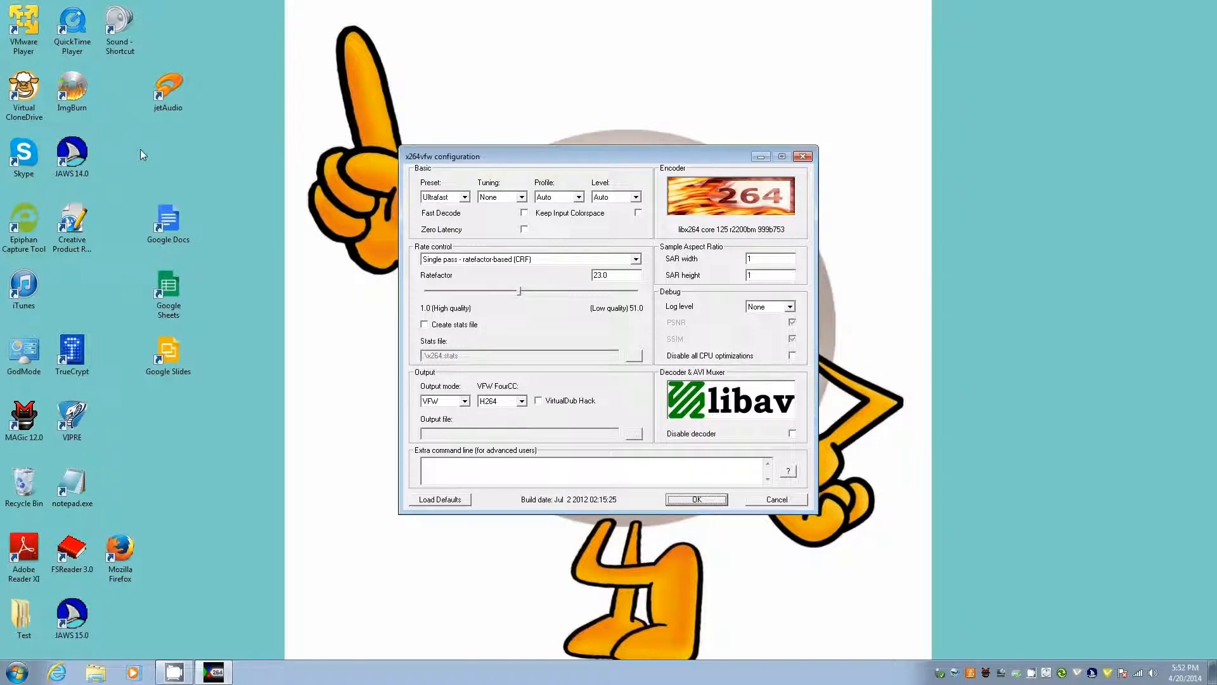
Go through the x264vfw Basic settings, including preset, tuning, profile and level, up to the rate control mode
key(Tab)
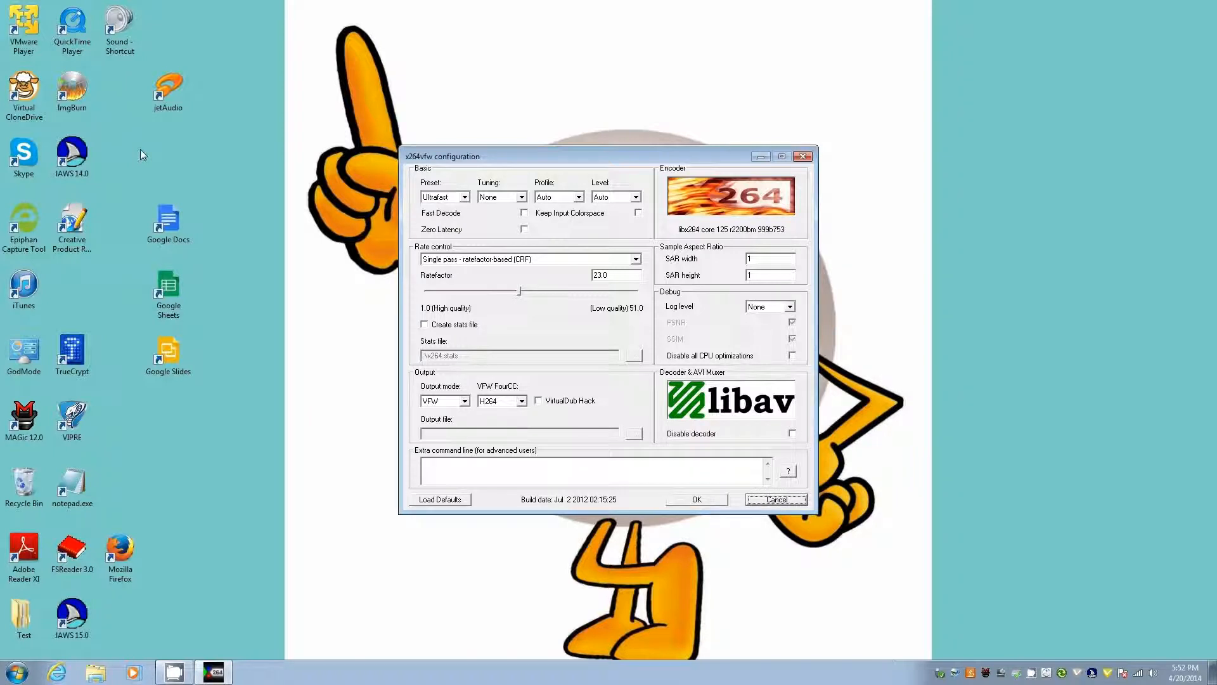
key(shift+Tab)
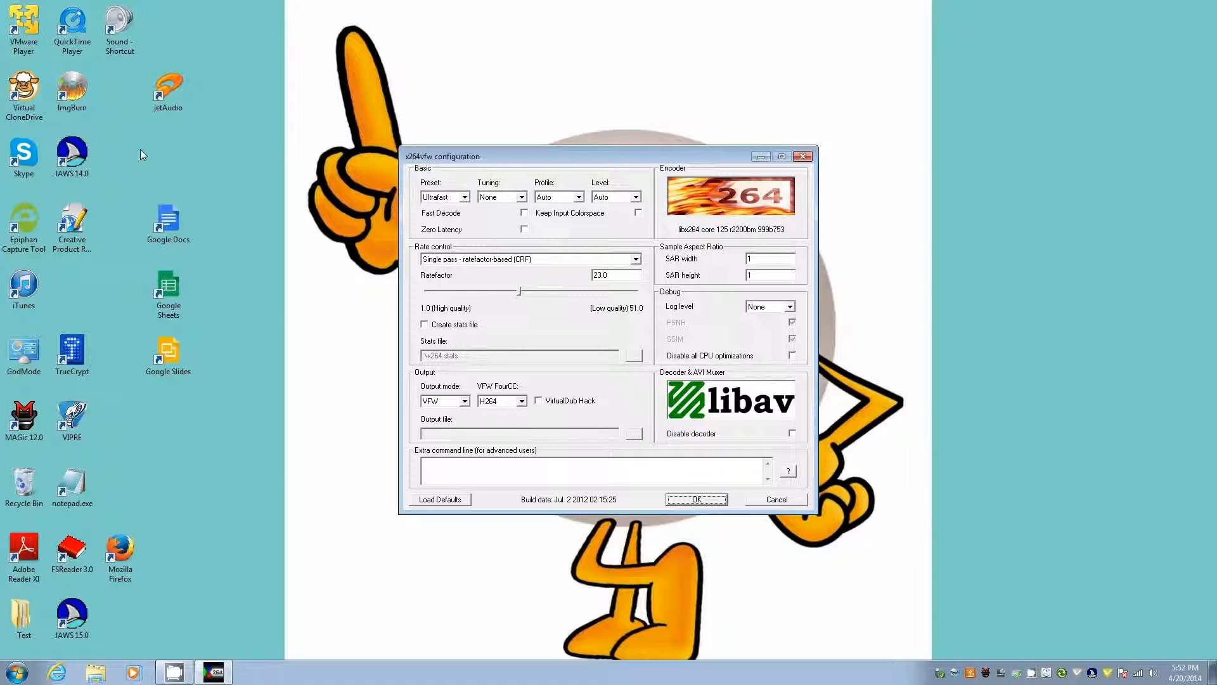
key(Tab)
key(Tab)
key(alt+Tab)
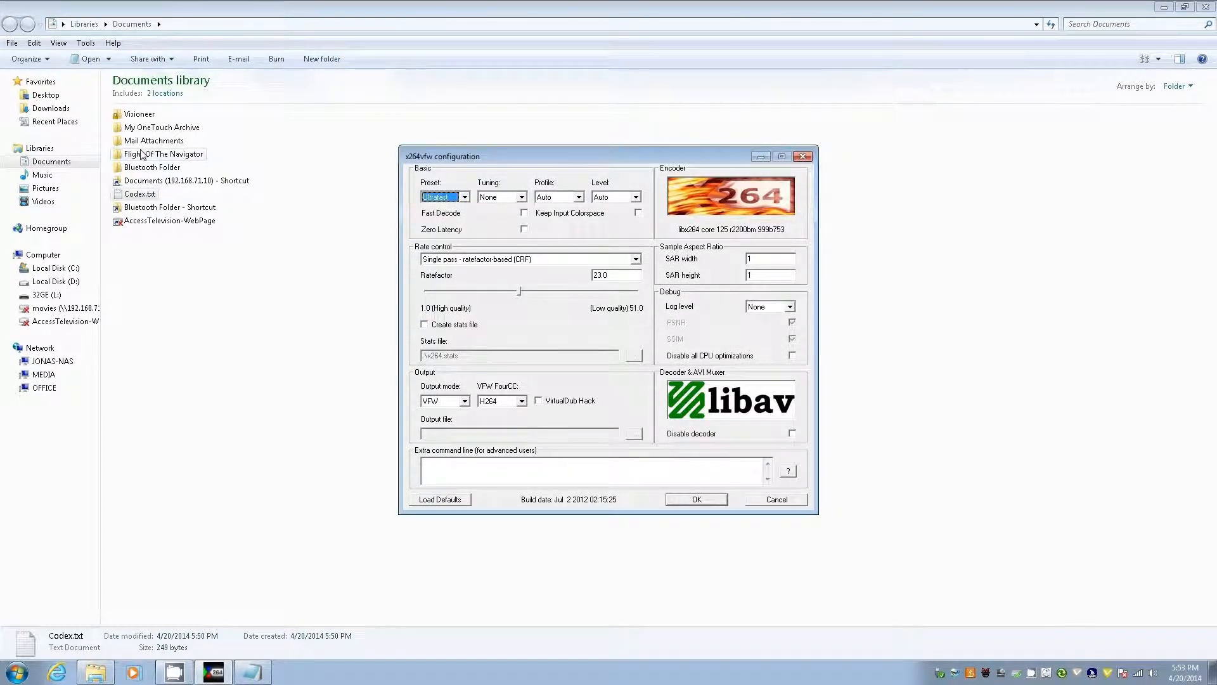
key(Tab)
key(Tab)
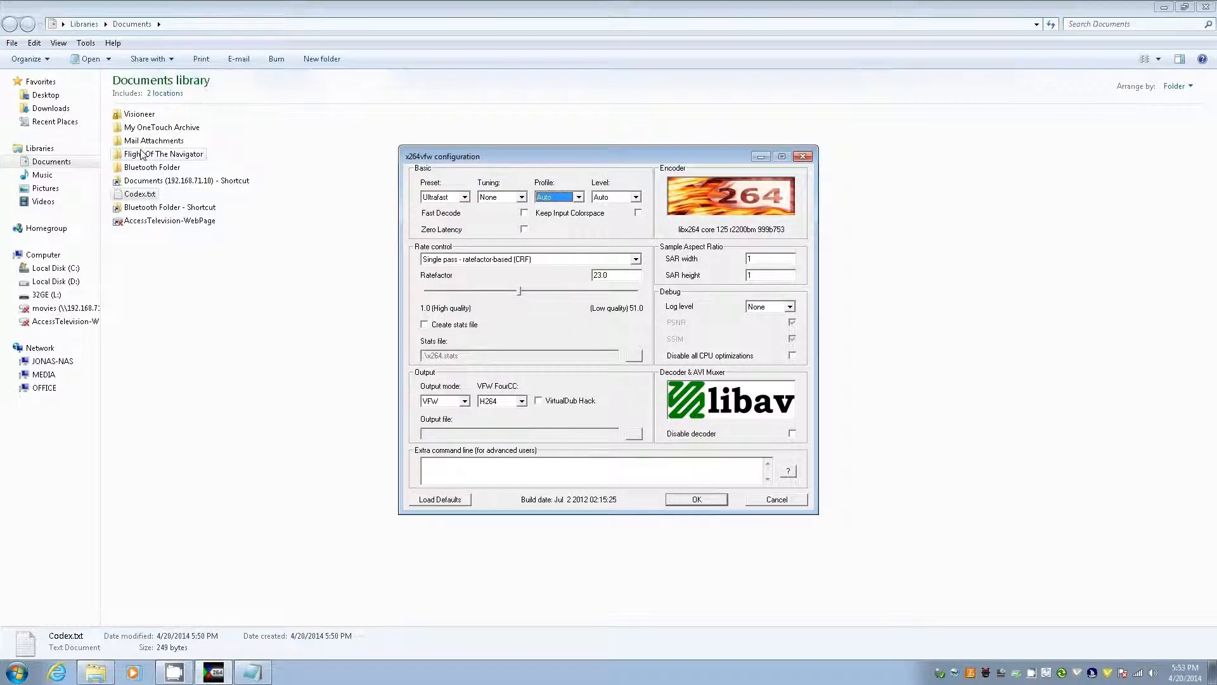
key(Tab)
key(Tab)
key(Tab)
key(Tab)
key(Tab)
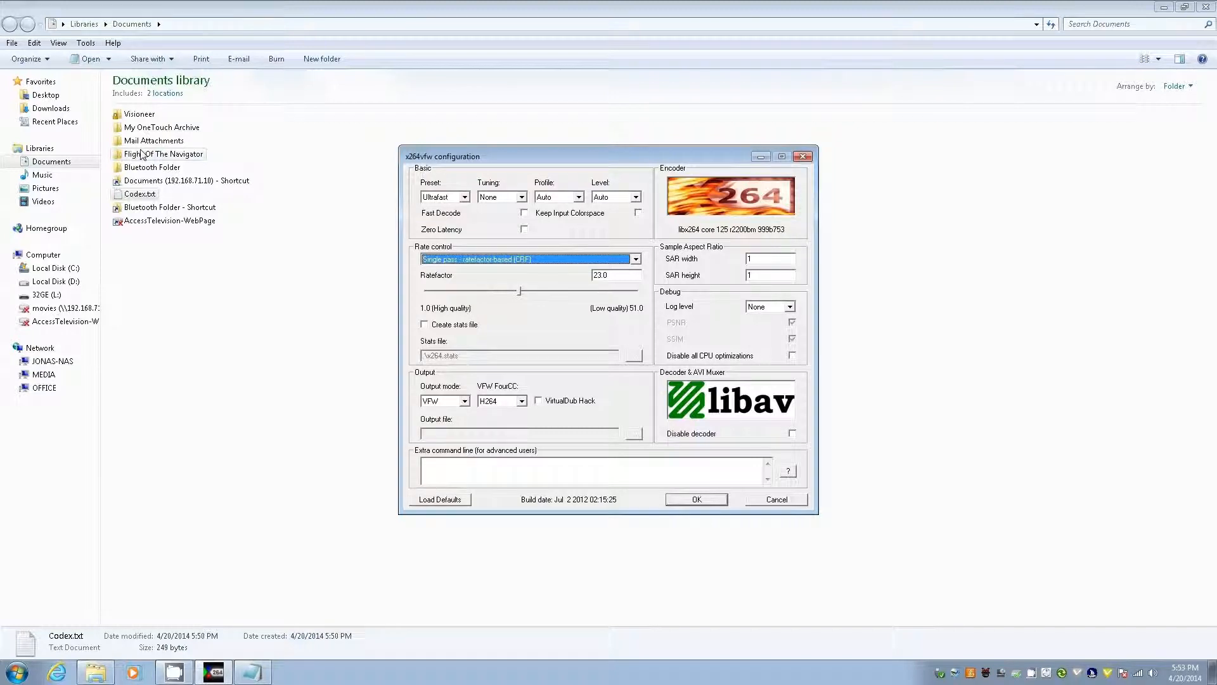
Close the Documents library window and check the recommended codec settings in Codex.txt, then return to the x264vfw configuration
key(alt+Tab)
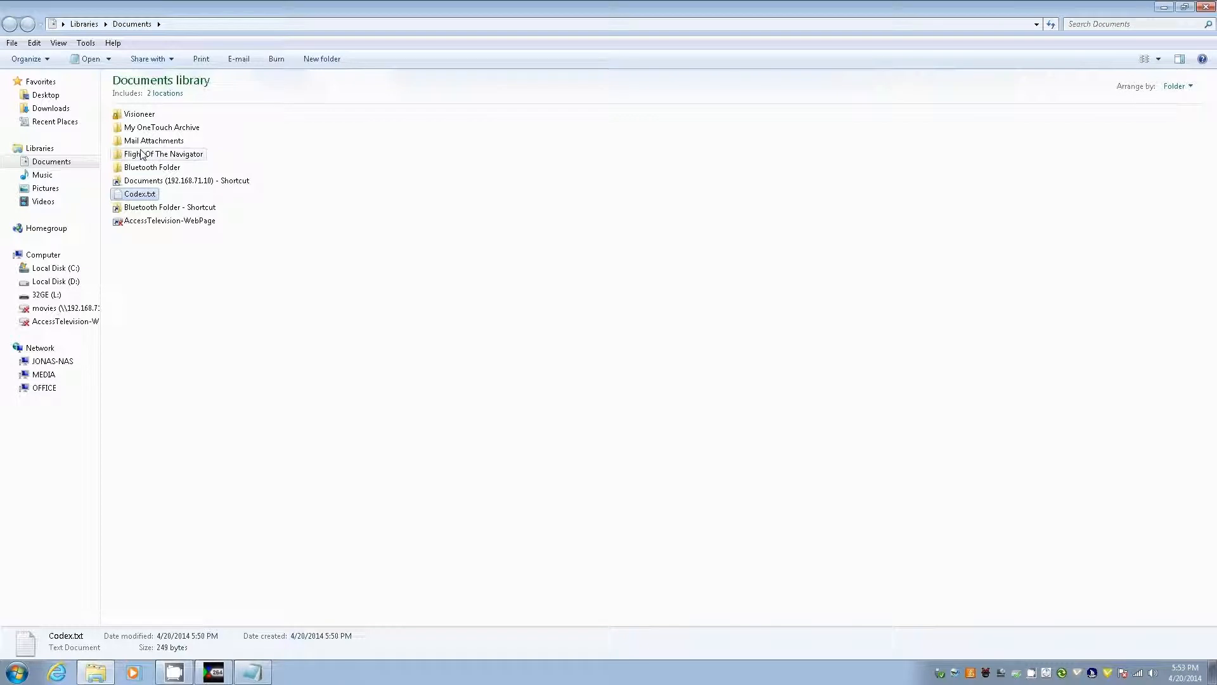
key(alt+F4)
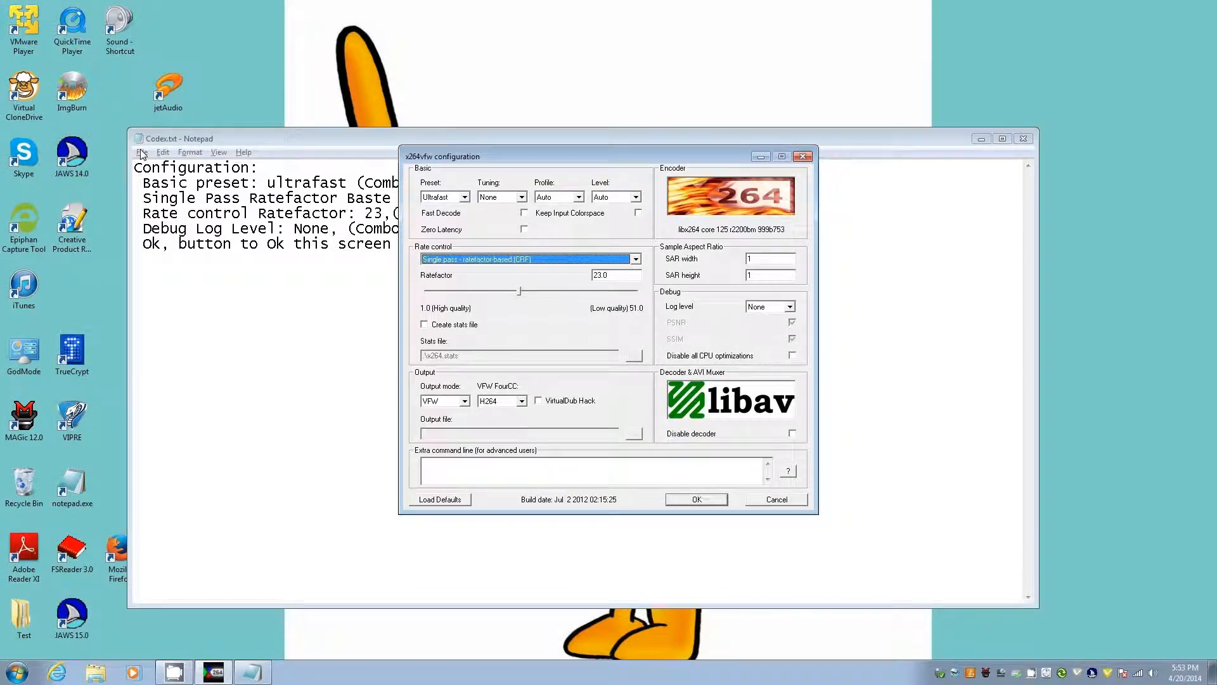
key(alt+Tab)
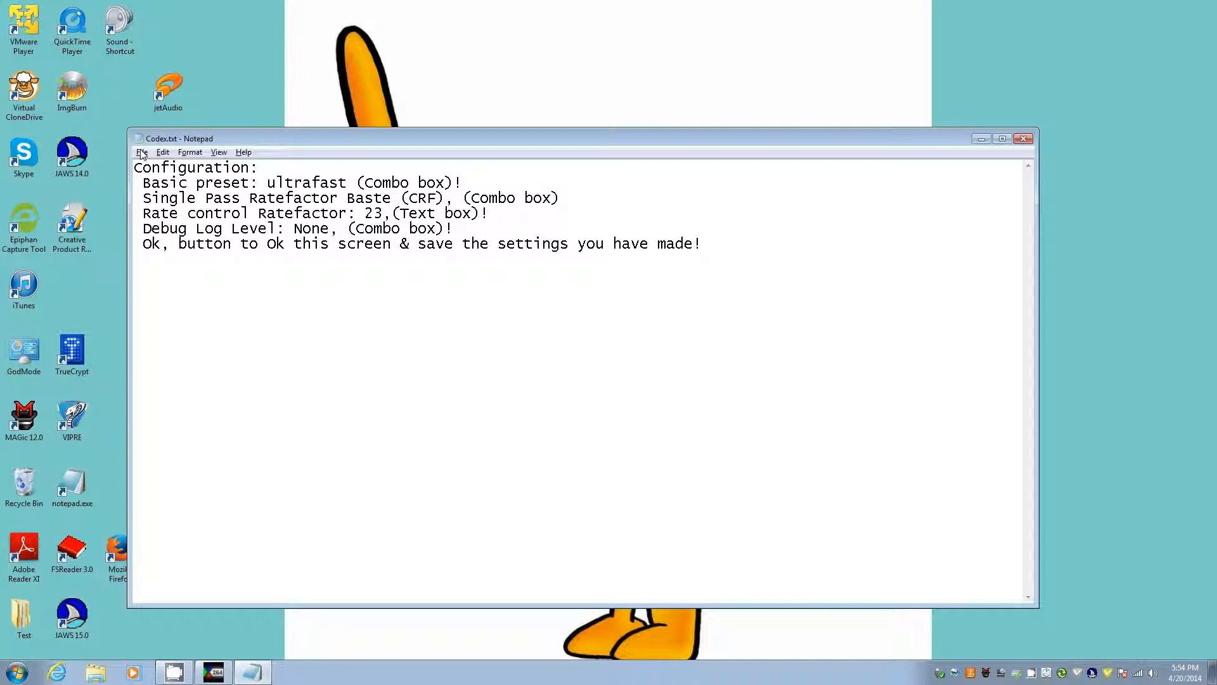
key(Down)
key(alt+Tab)
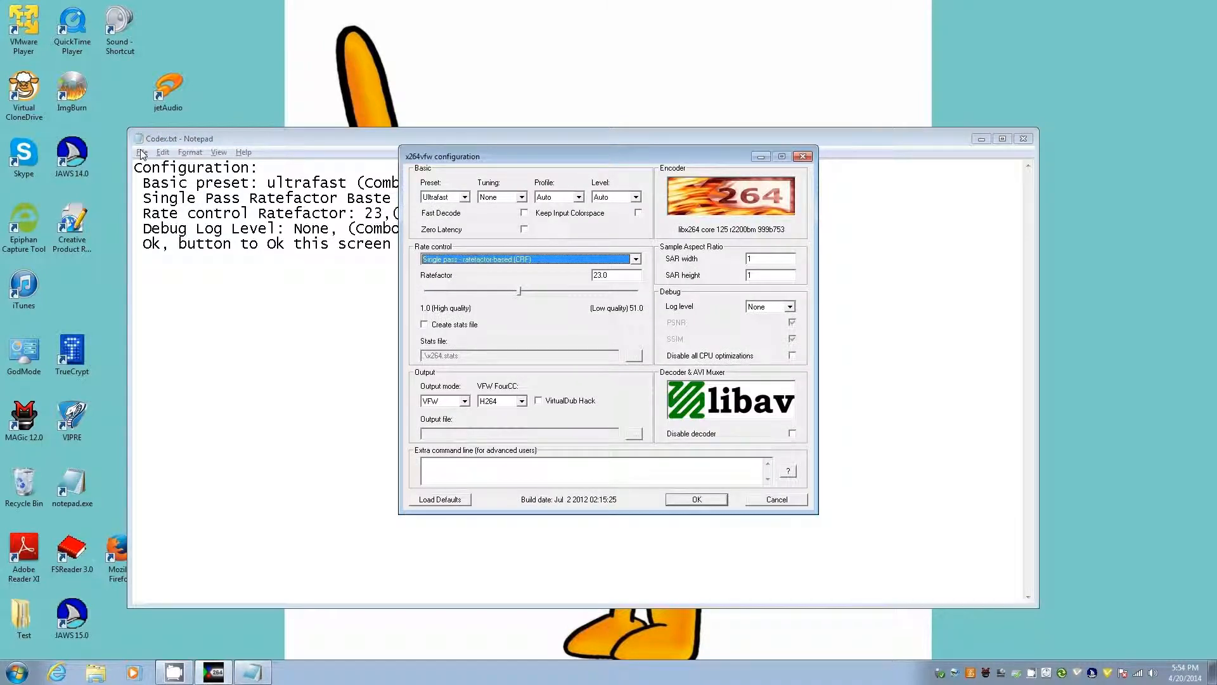
Review the remaining rate control, output and debug settings, keeping ratefactor 23.0 and log level None, and confirm the x264vfw configuration
key(Tab)
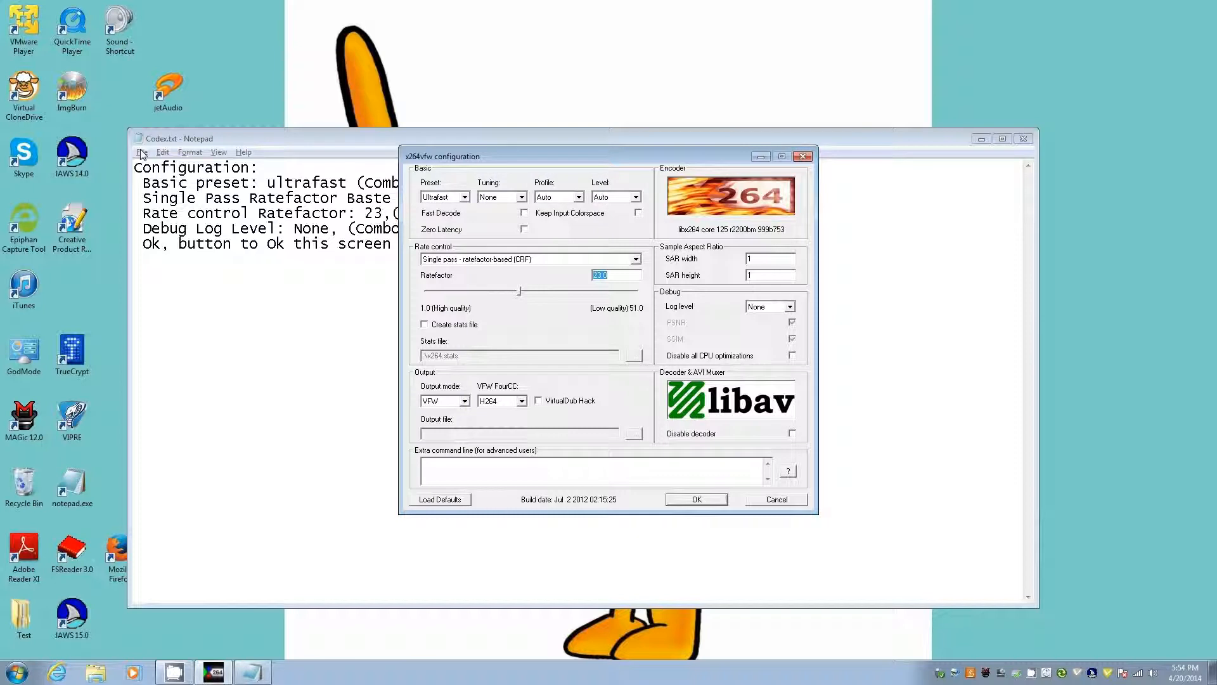
key(Tab)
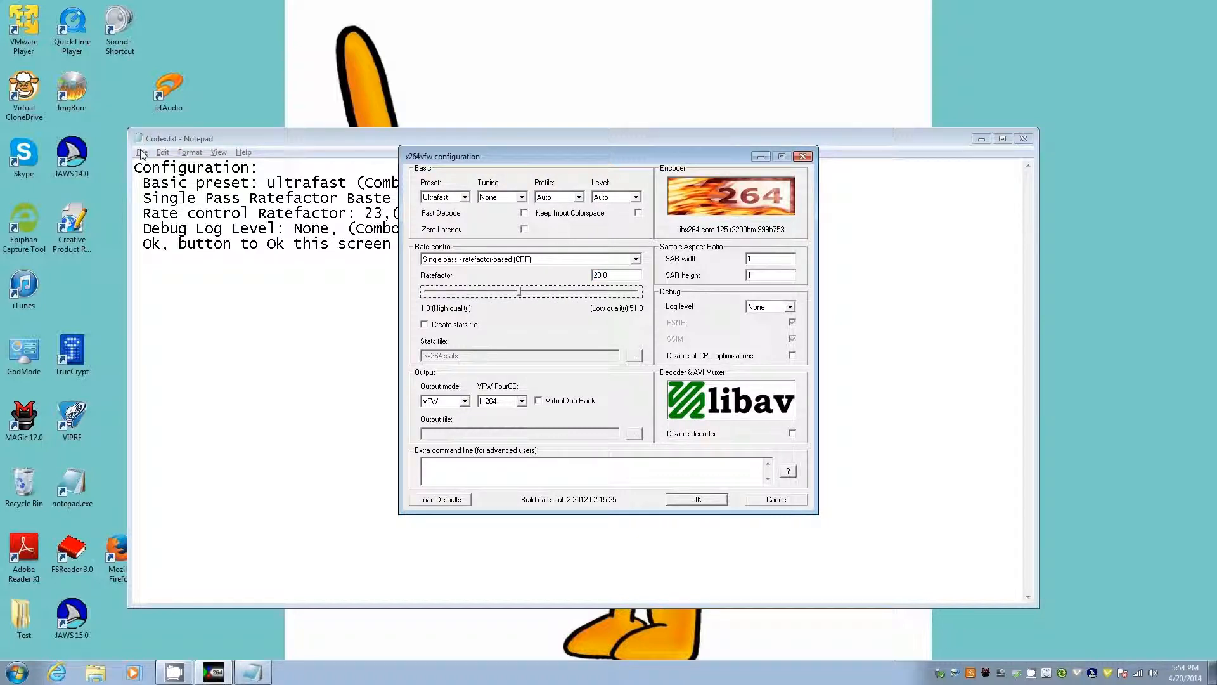
key(Tab)
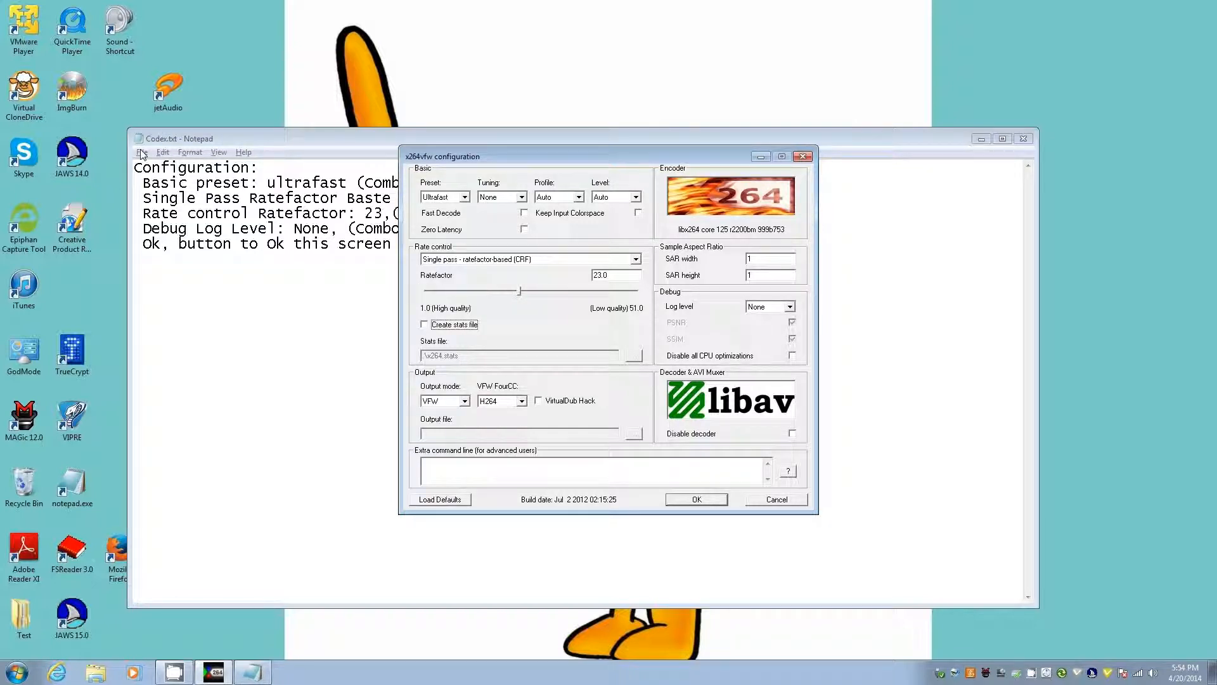
key(Tab)
key(Tab)
key(Tab)
key(Tab)
key(Tab)
key(Tab)
key(Tab)
key(Tab)
key(Tab)
key(Tab)
key(Tab)
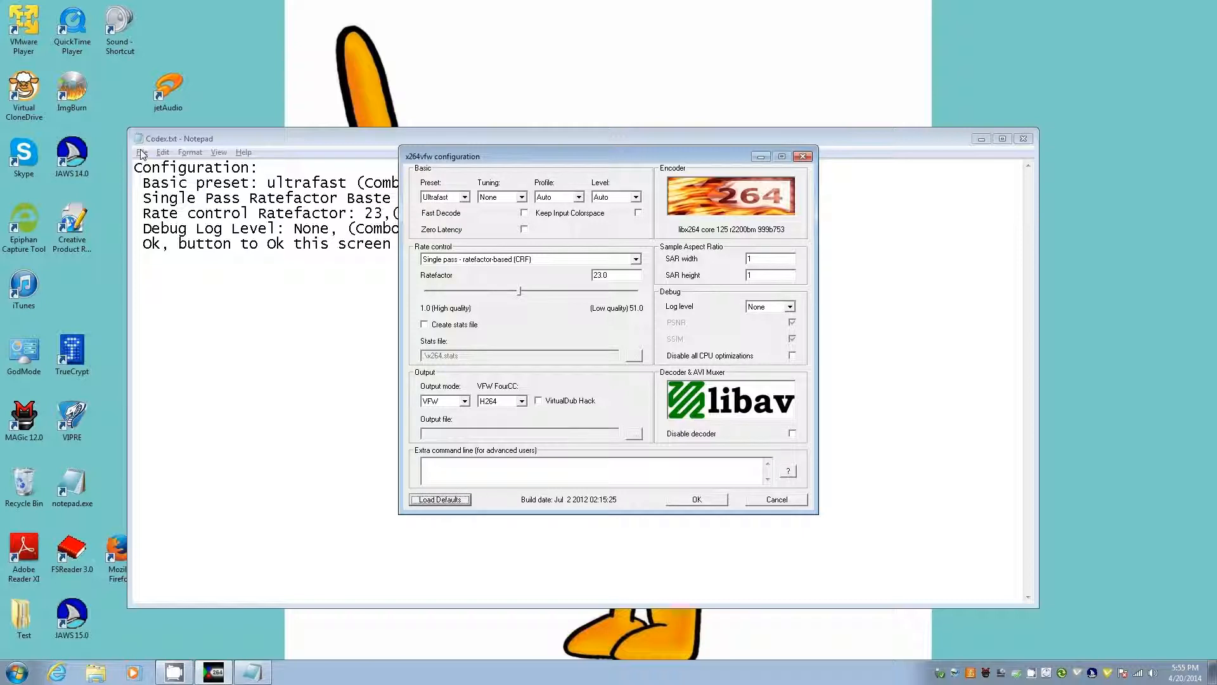
key(Tab)
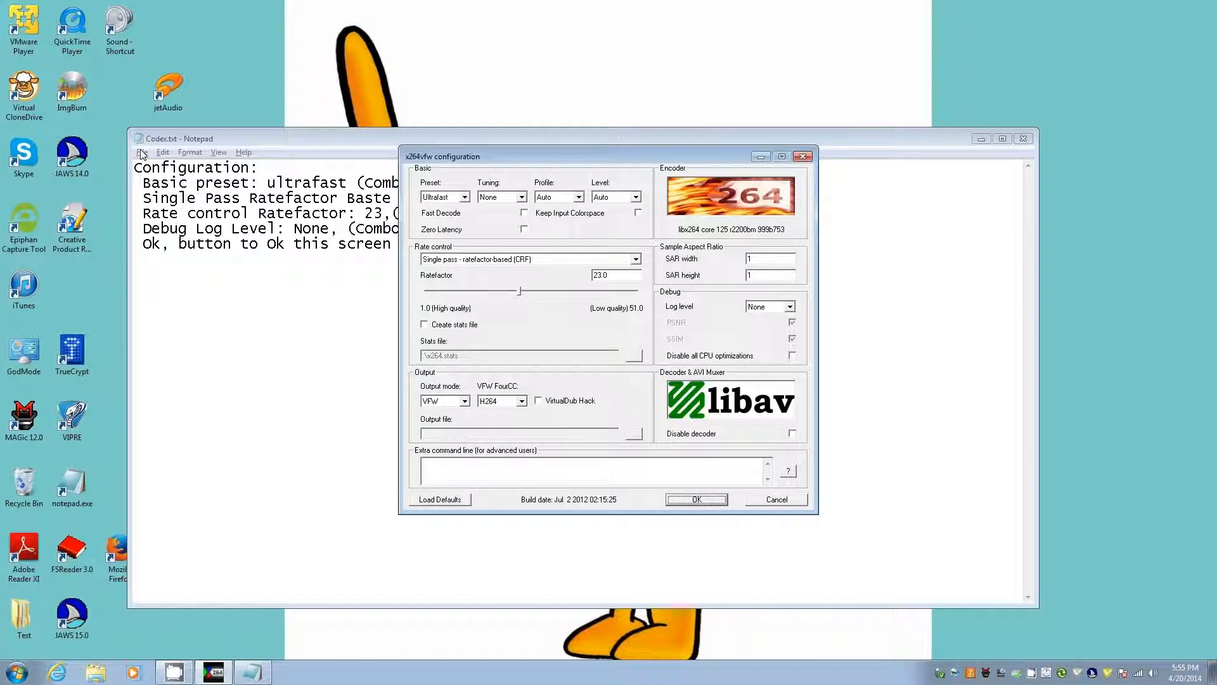
key(Return)
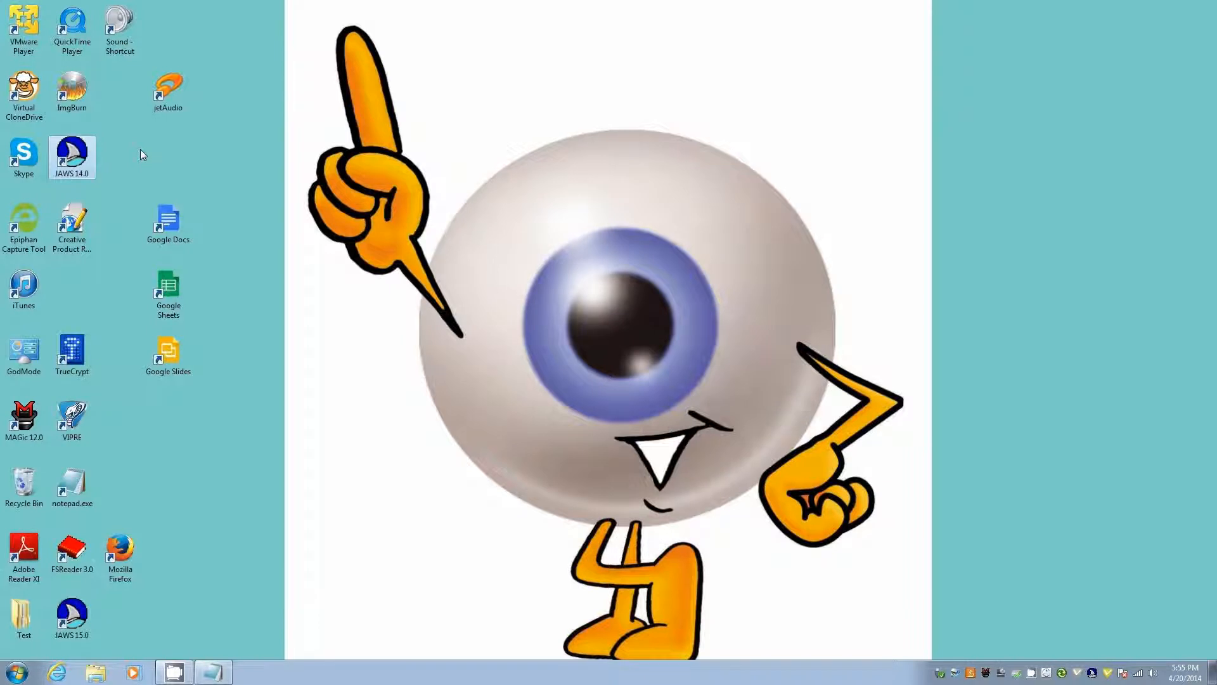